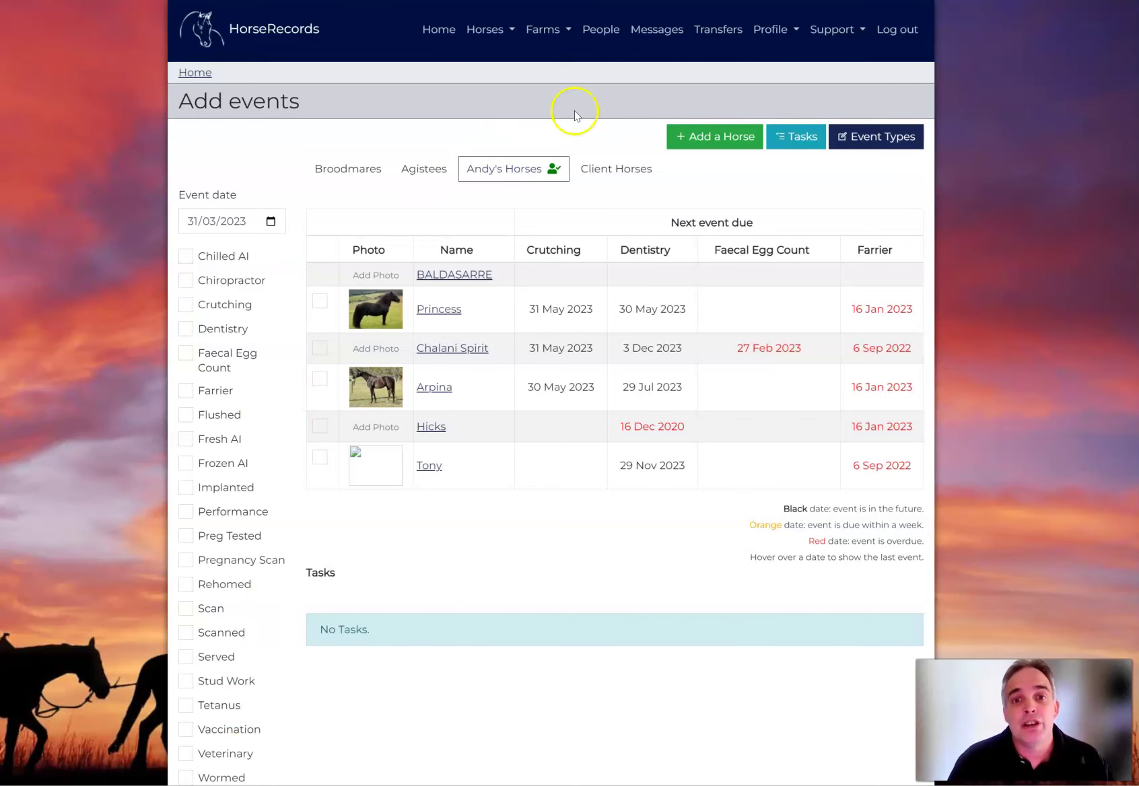
# Step: Go to Messages and start a new blank message with Create
pyautogui.click(656, 30)
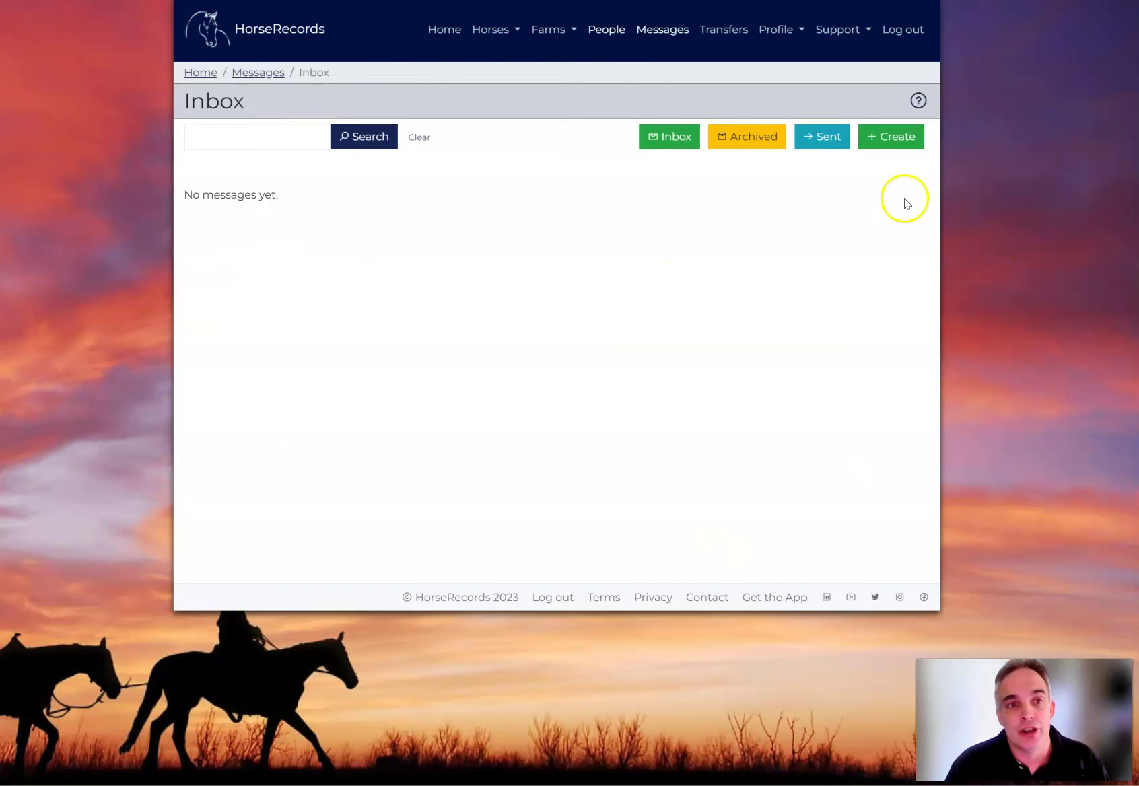
pyautogui.click(904, 143)
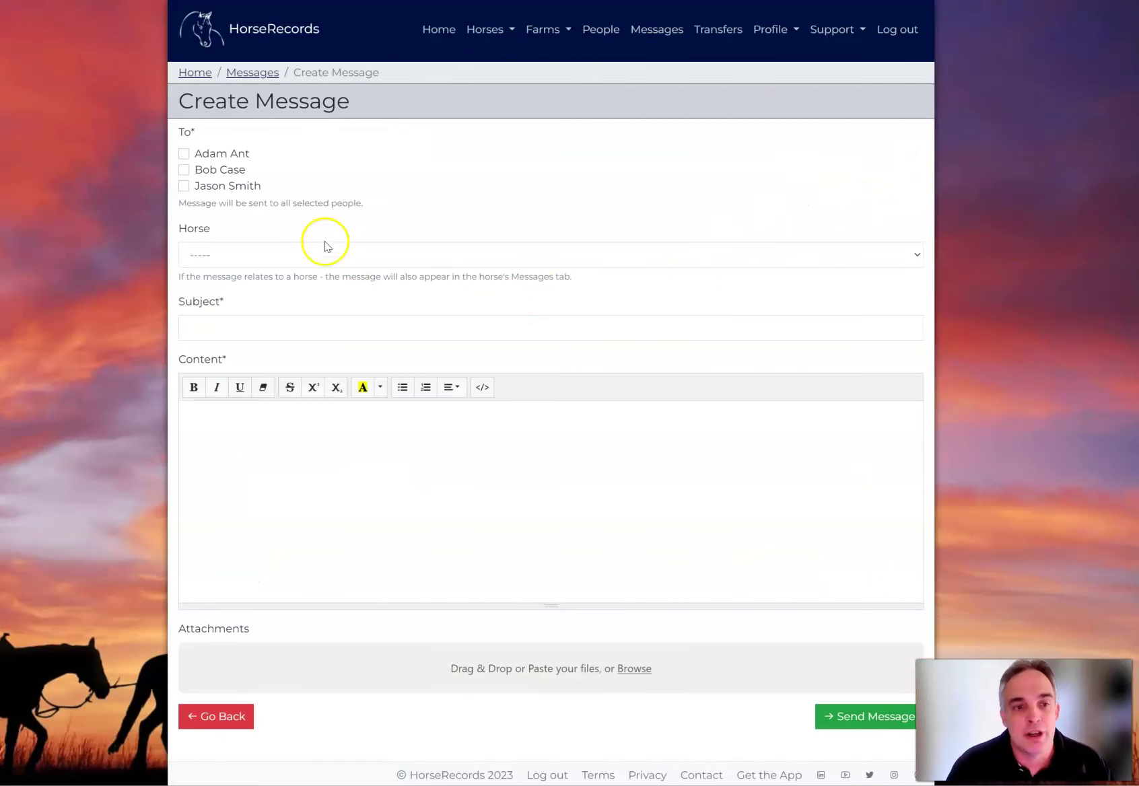
pyautogui.moveTo(267, 153); pyautogui.dragTo(273, 176)
pyautogui.click(272, 177)
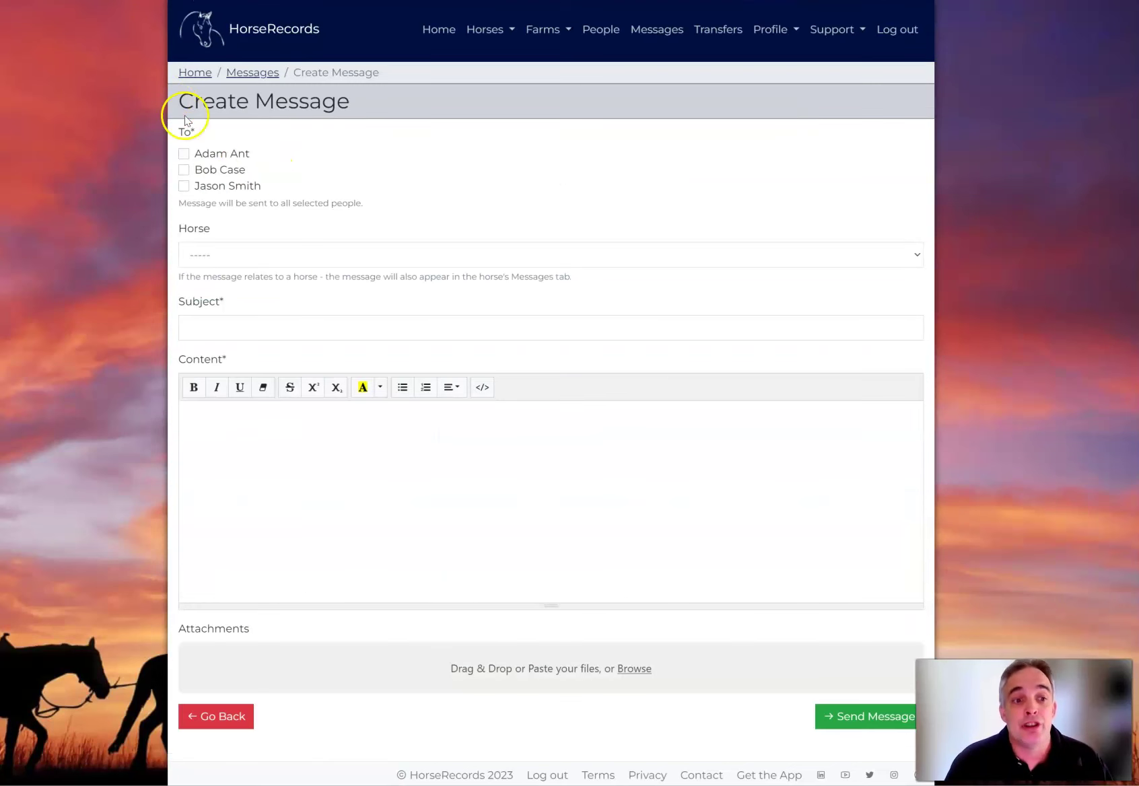
# Step: Address the message to the first contact, link it to Max, and enter subject 'Max's Progress'
pyautogui.click(212, 153)
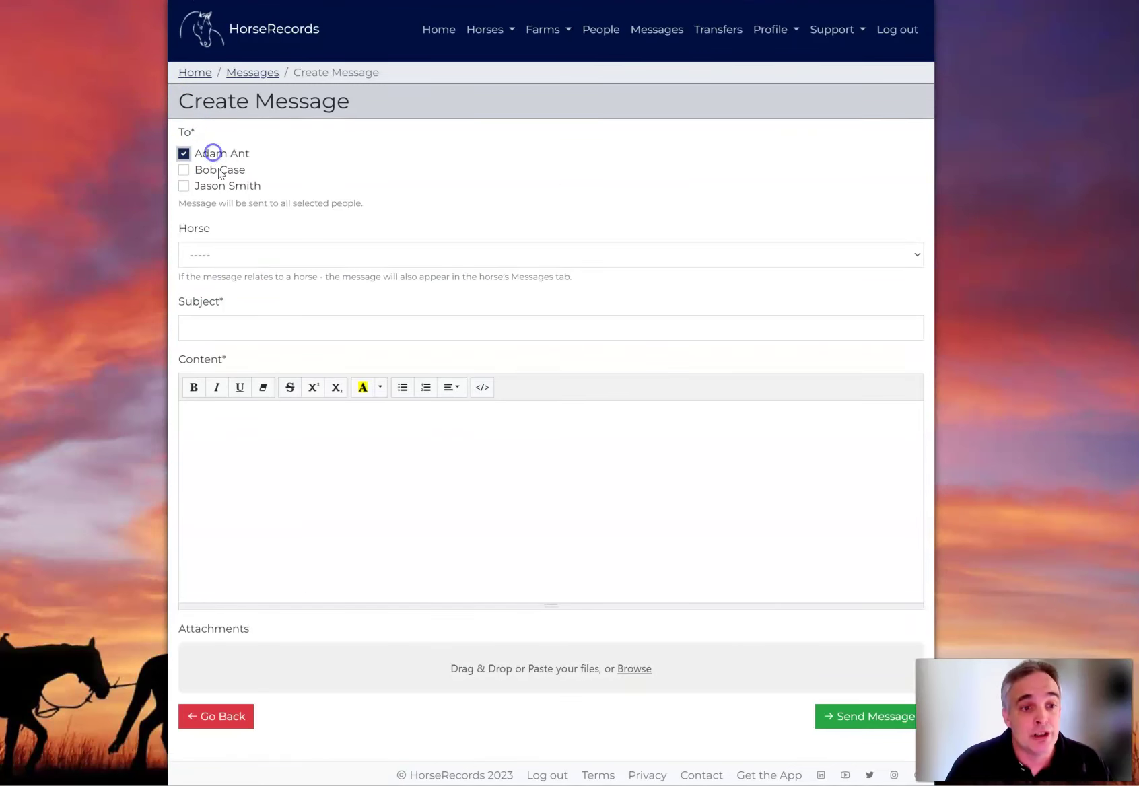
pyautogui.click(260, 263)
pyautogui.click(242, 409)
pyautogui.click(244, 324)
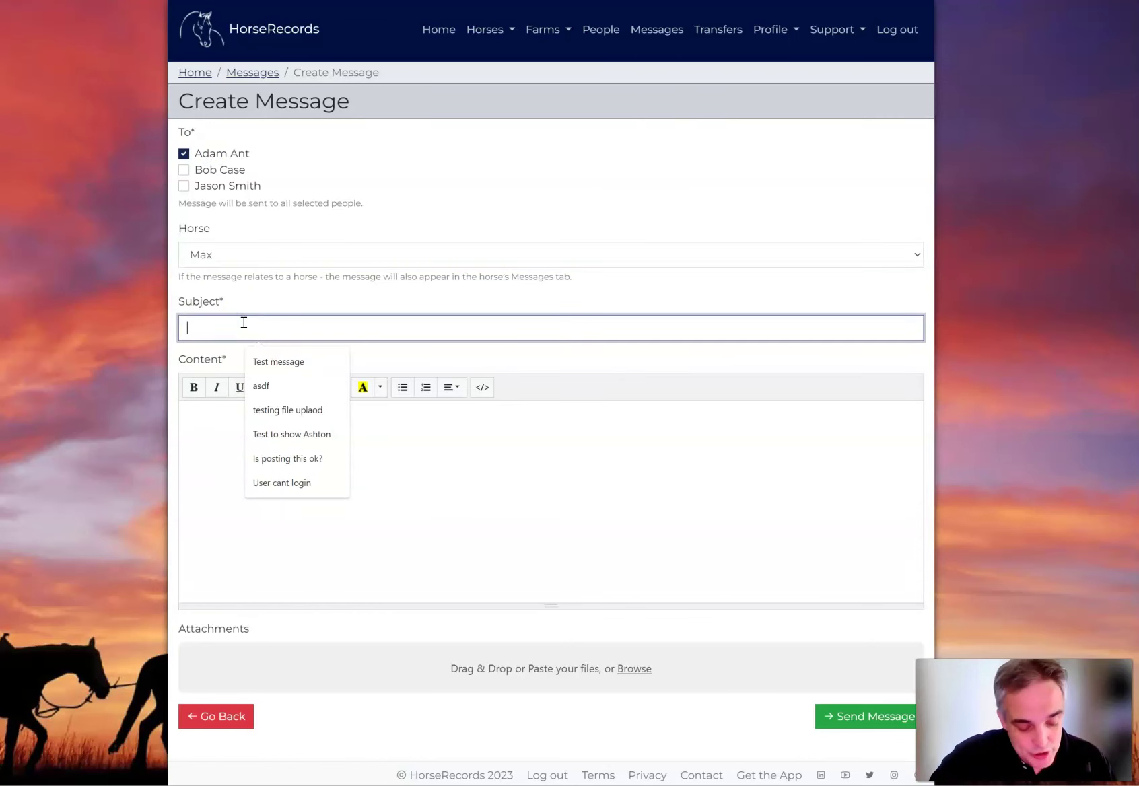
pyautogui.write('Max')
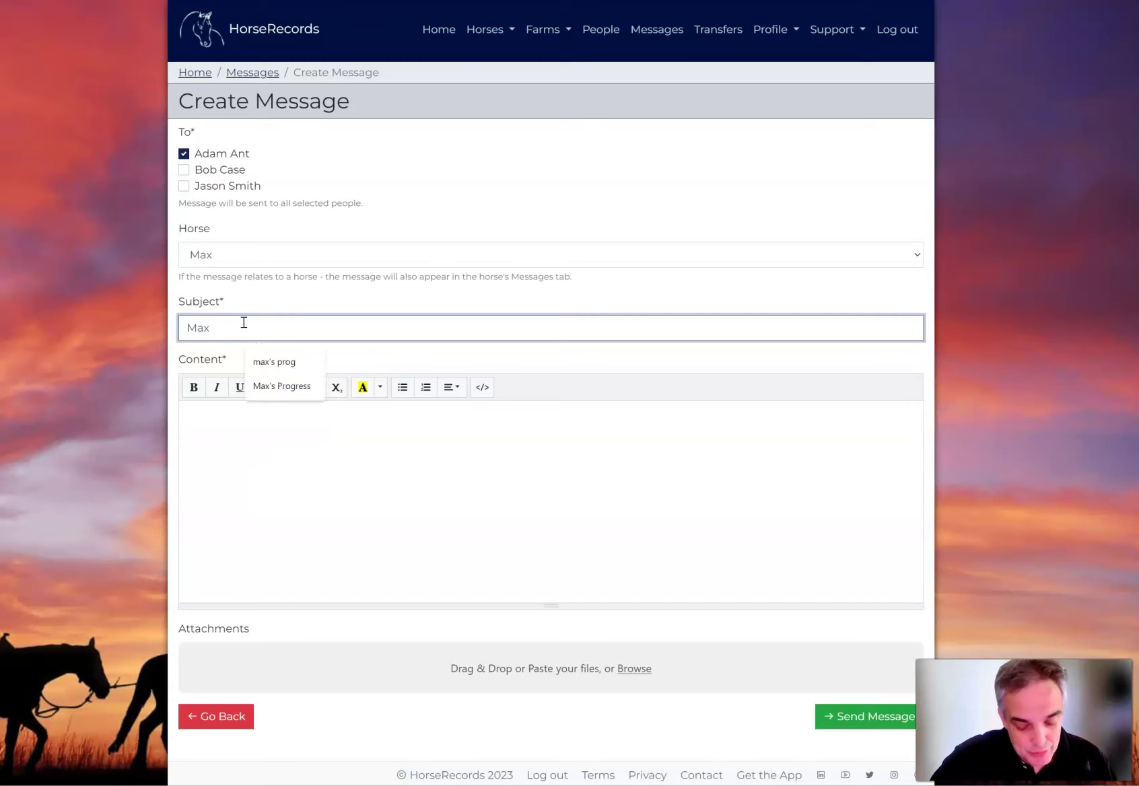
pyautogui.write("'s Progress")
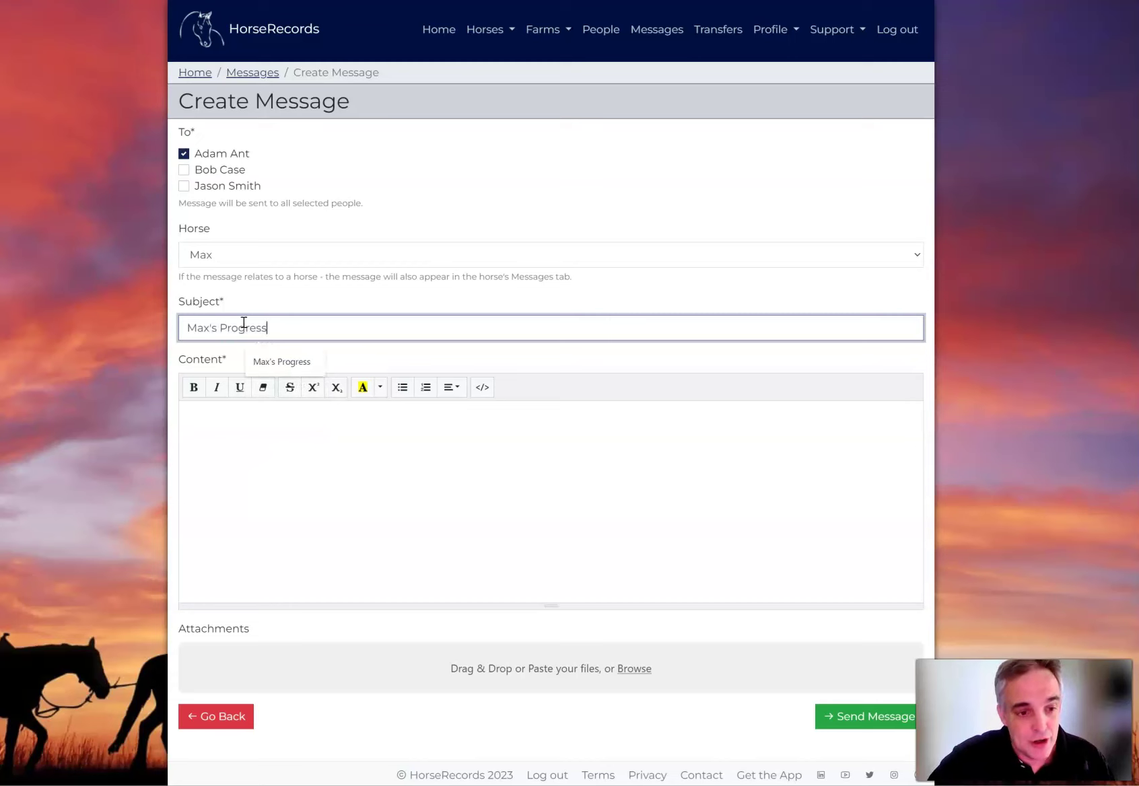
# Step: Write a greeting to the recipient and 'Max is going well. Did round yard work today.' in the body
pyautogui.click(228, 434)
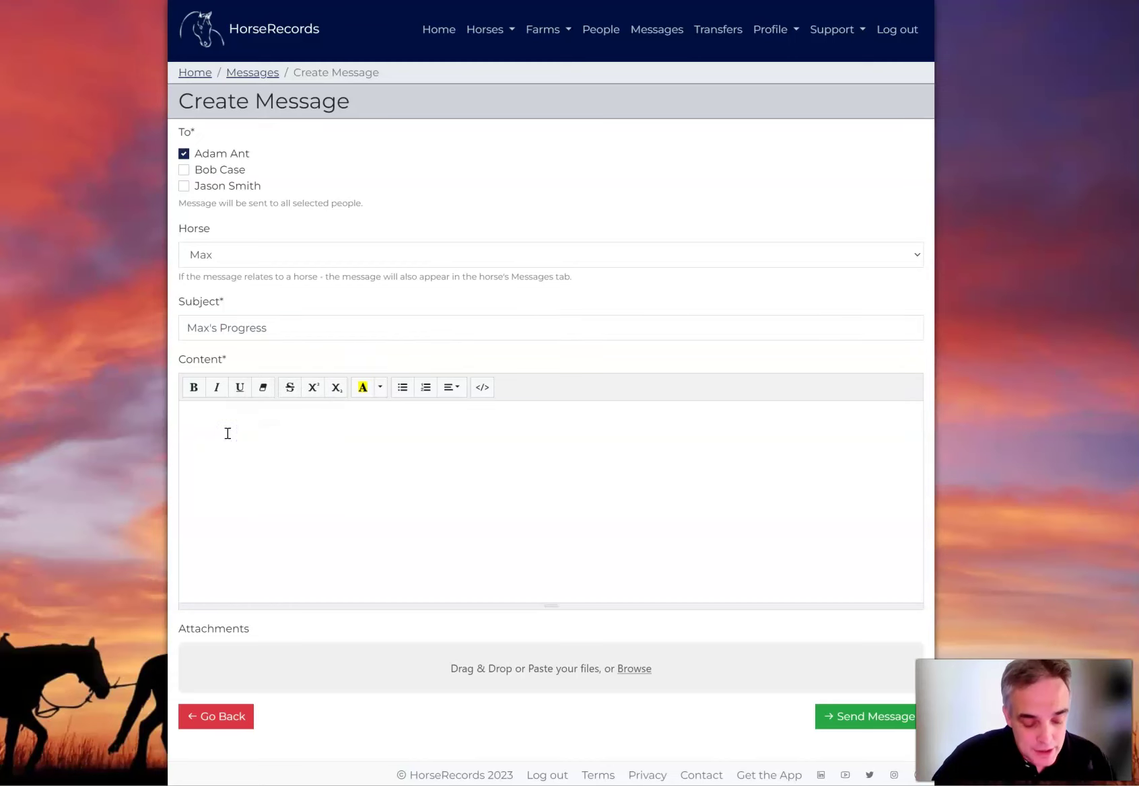
pyautogui.write('Hi Adam,')
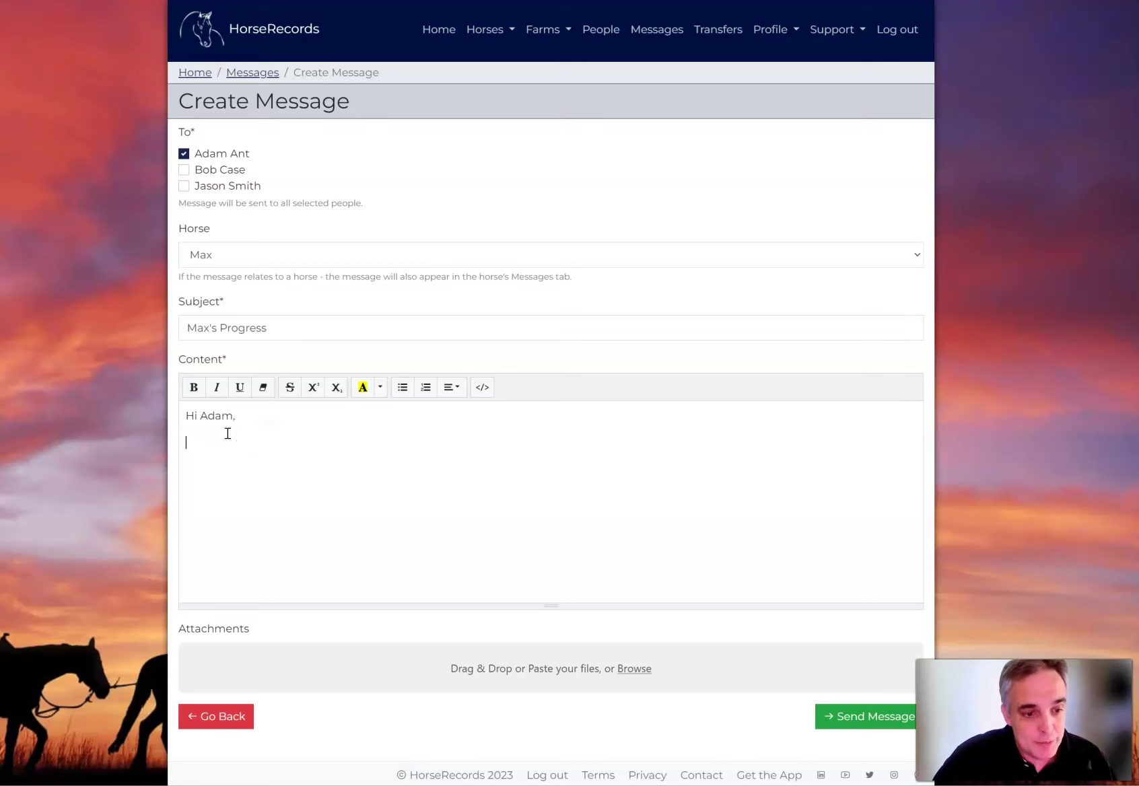
pyautogui.press('Return')
pyautogui.write('Max is going well')
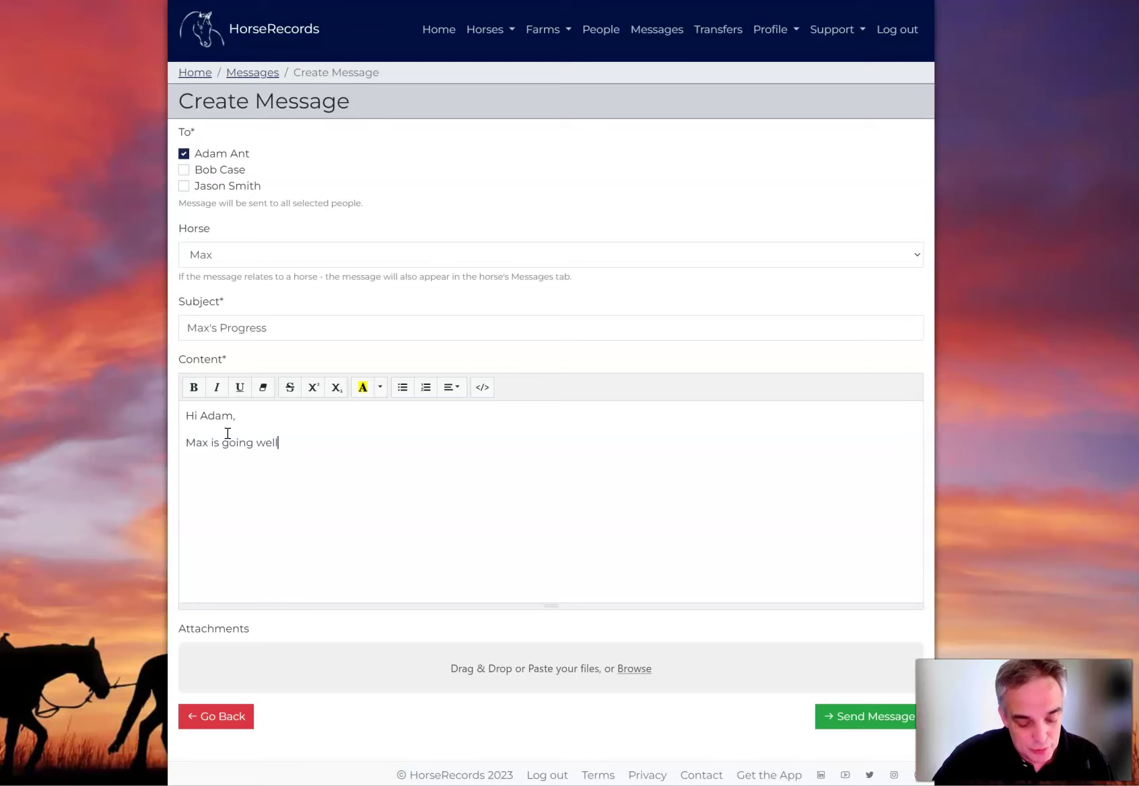
pyautogui.write('. Did round')
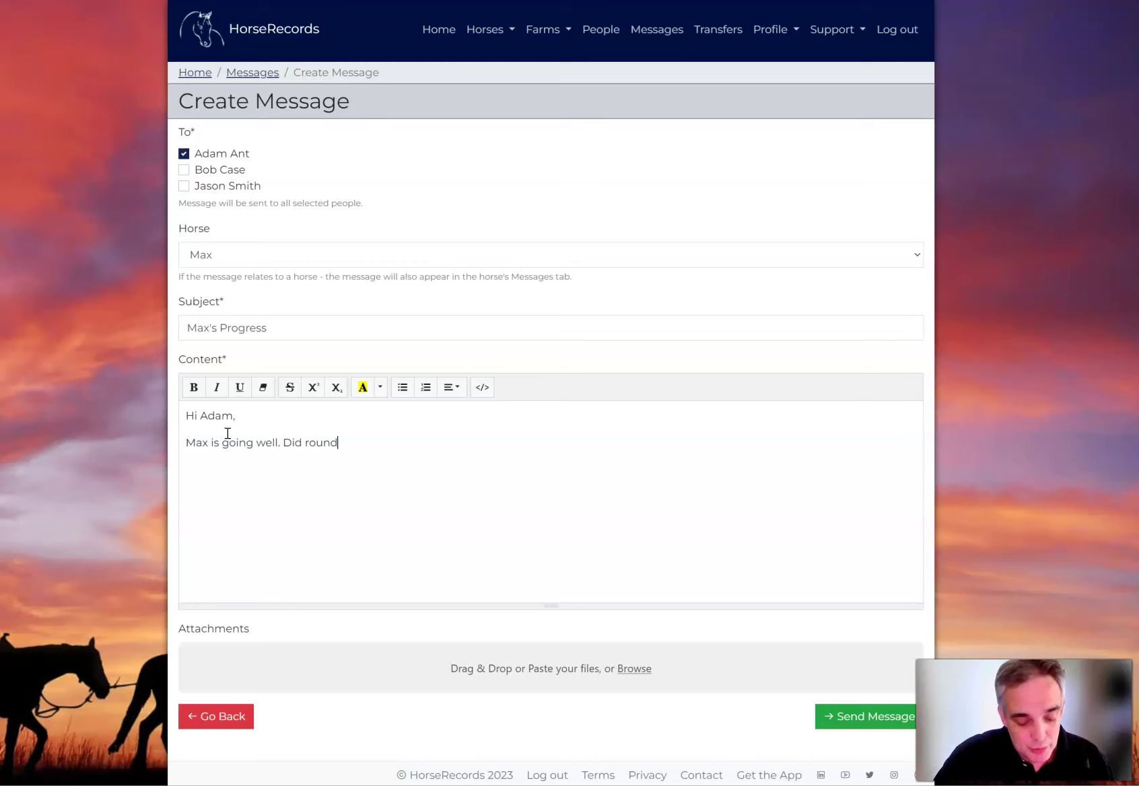
pyautogui.write(' yard work')
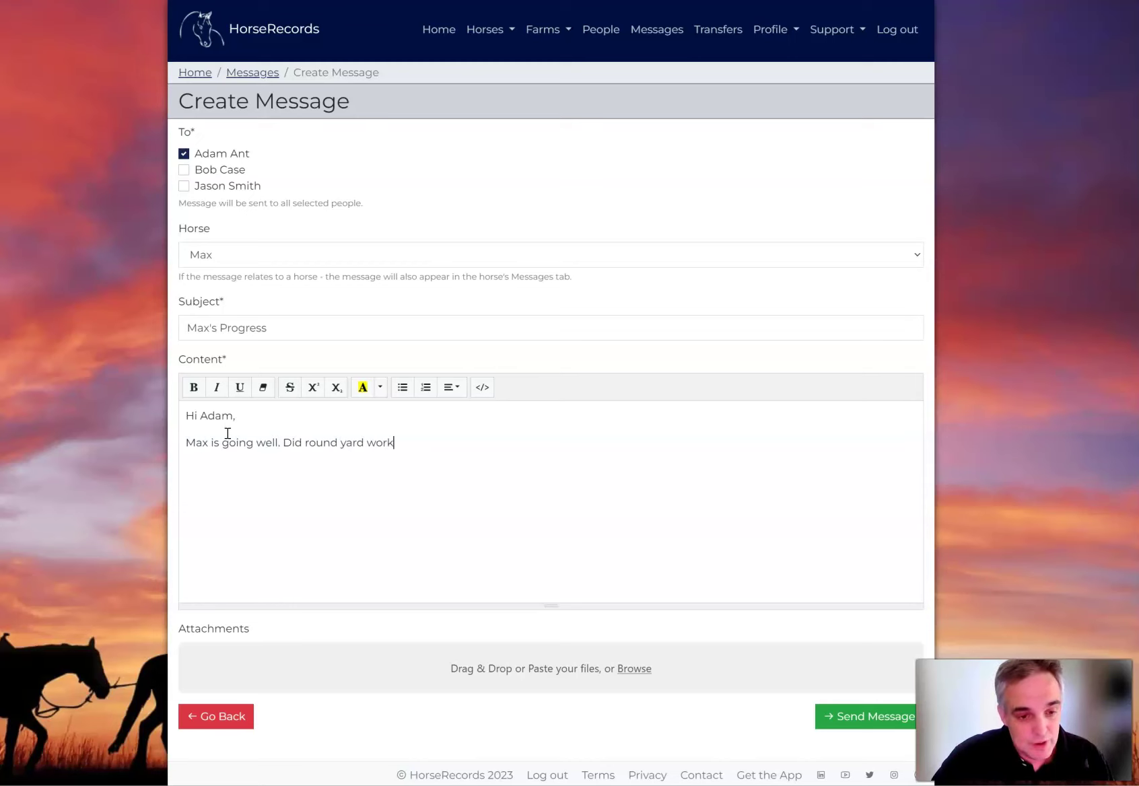
pyautogui.write(' today.  ')
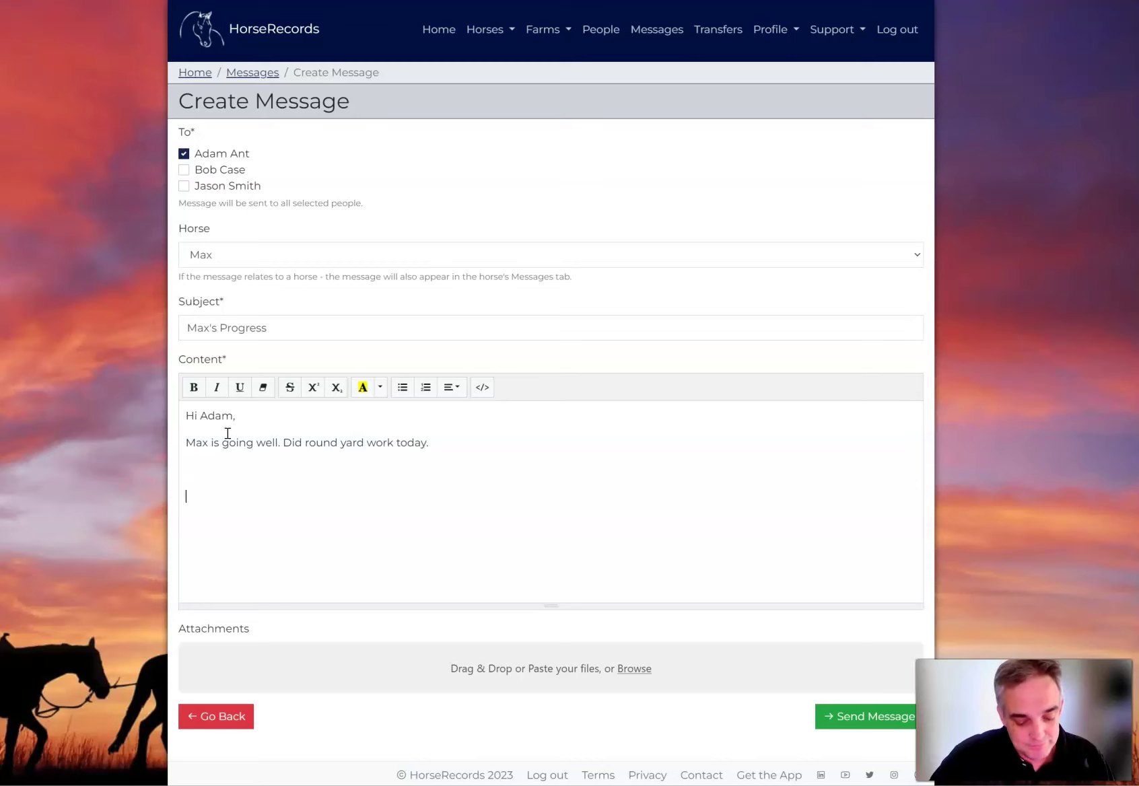
pyautogui.write('Andy')
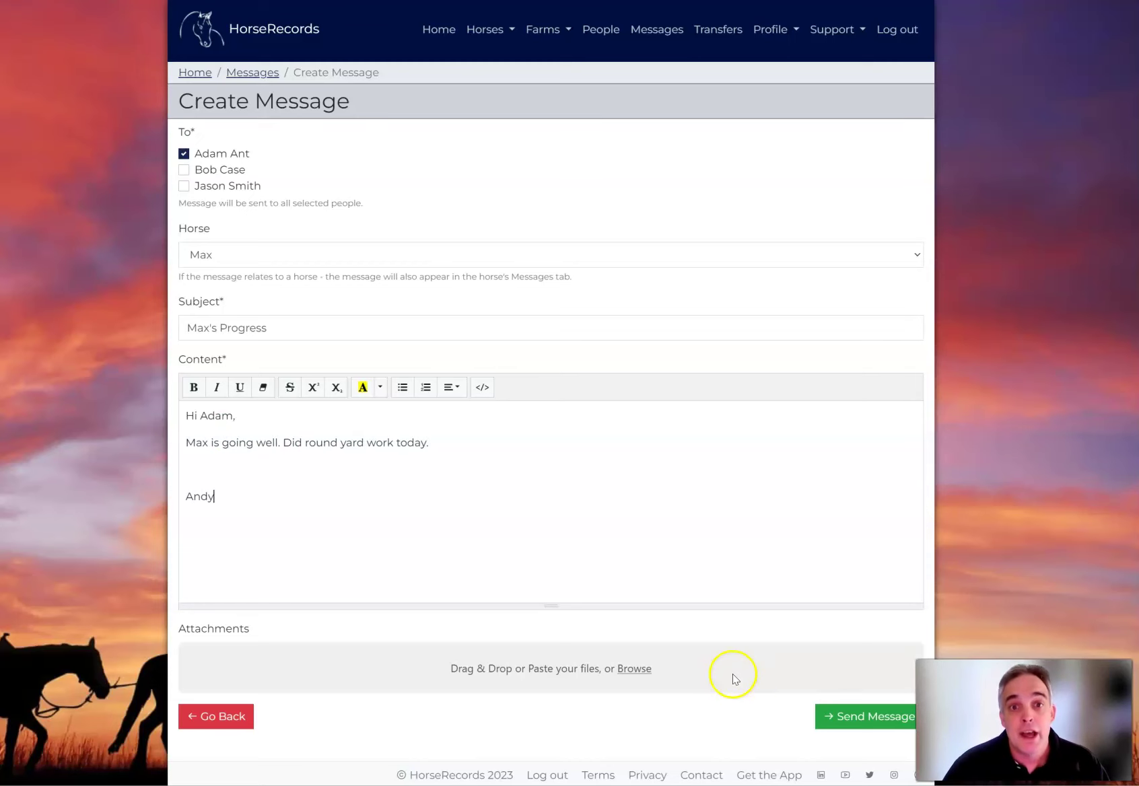
# Step: Send the Max's Progress message
pyautogui.click(832, 714)
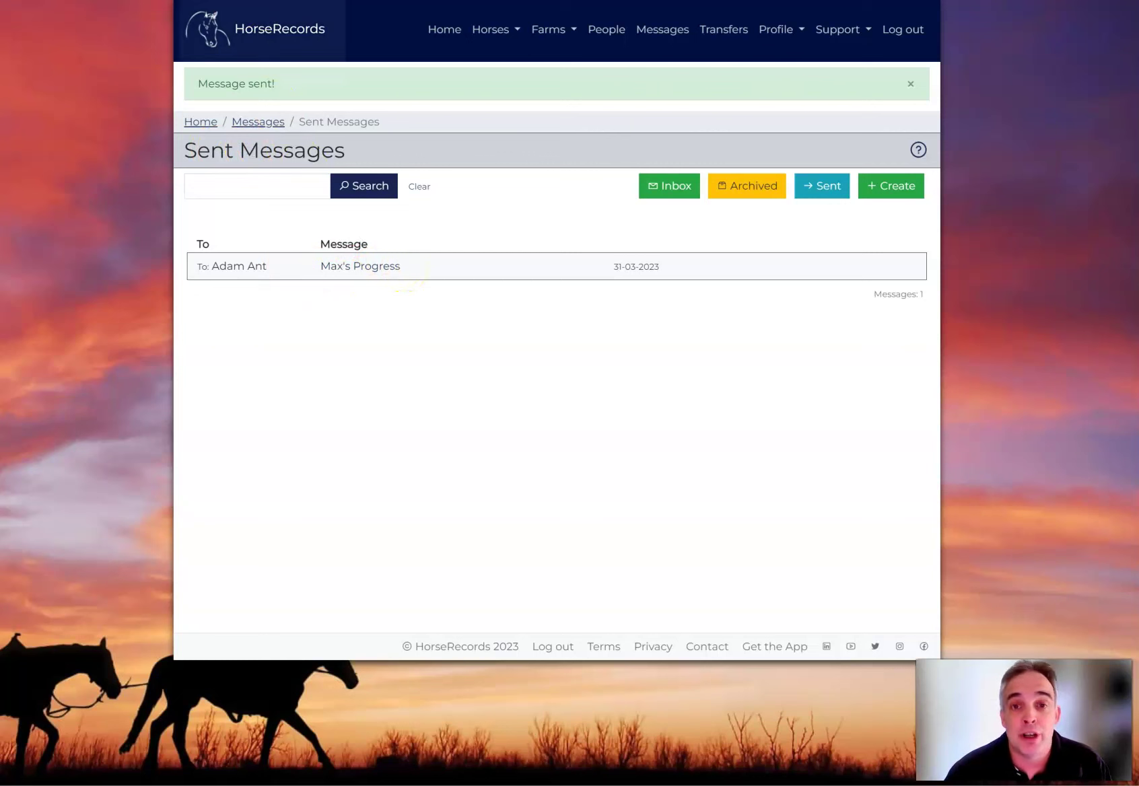
# Step: In the Mailtrap inbox, open the Max's Progress notification email
pyautogui.moveTo(261, 0)
pyautogui.click(262, 43)
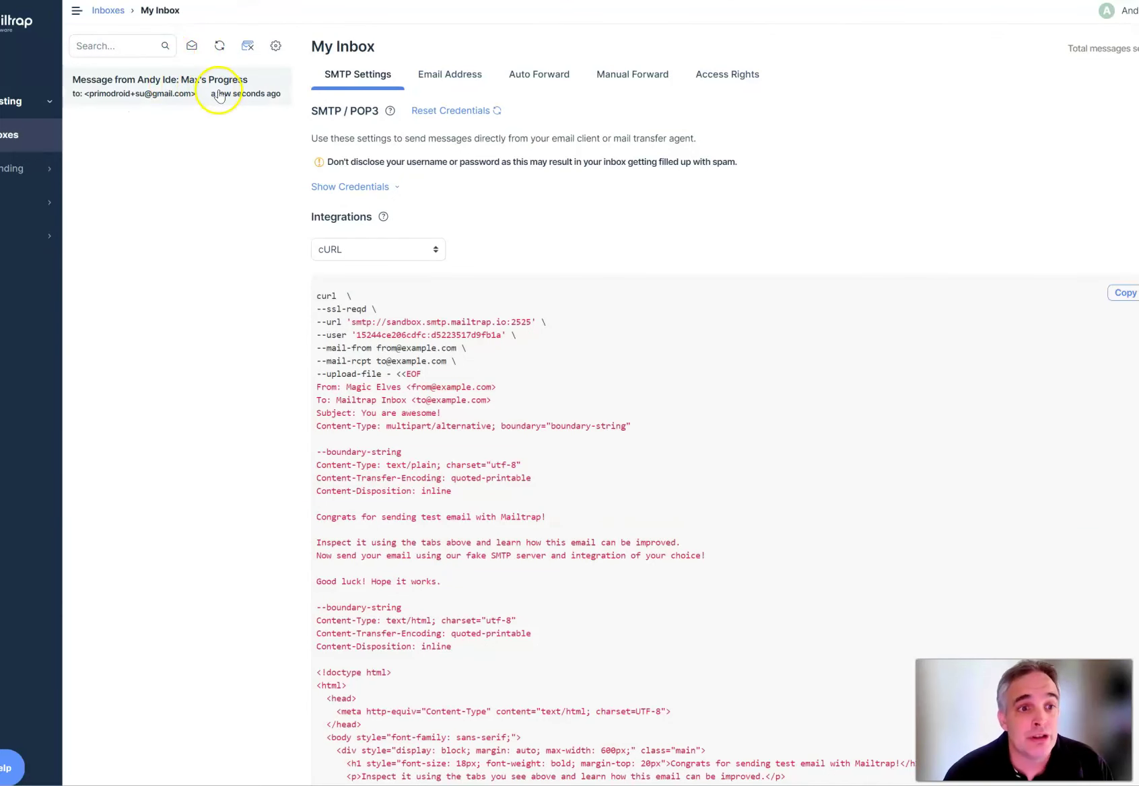
pyautogui.click(219, 93)
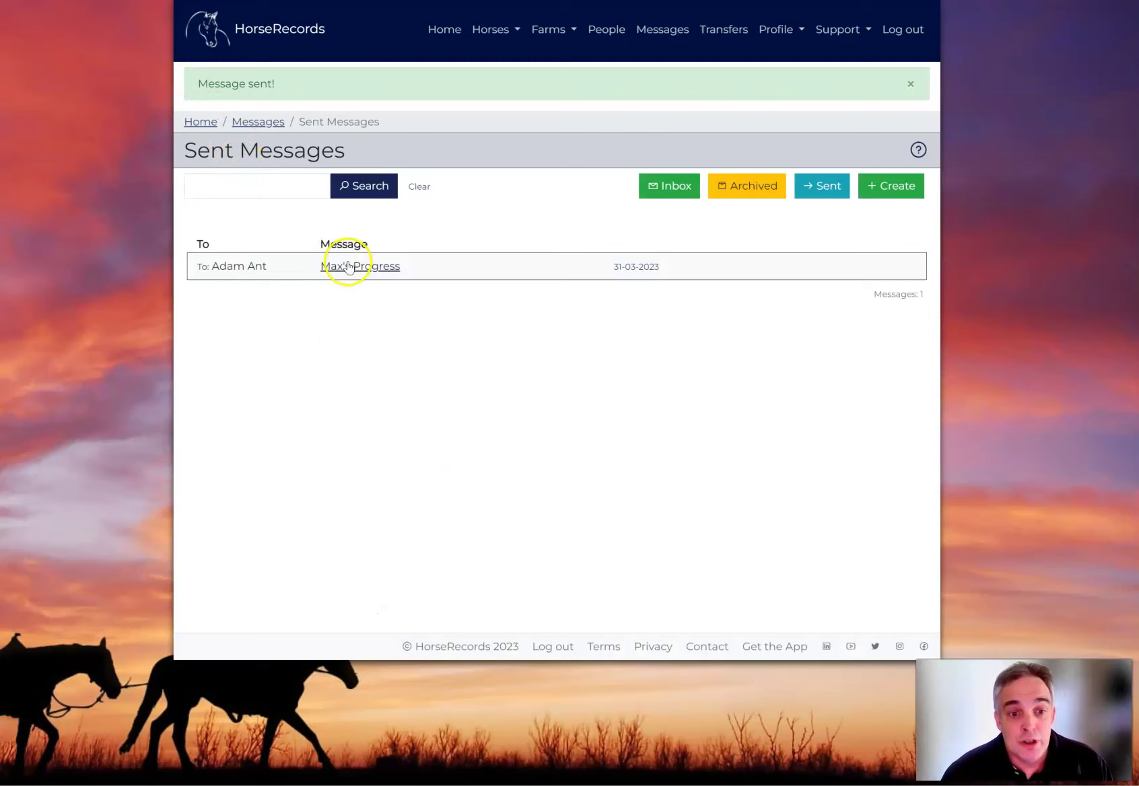
# Step: Open the sent Max's Progress message and check it appears on Max's horse page
pyautogui.click(349, 264)
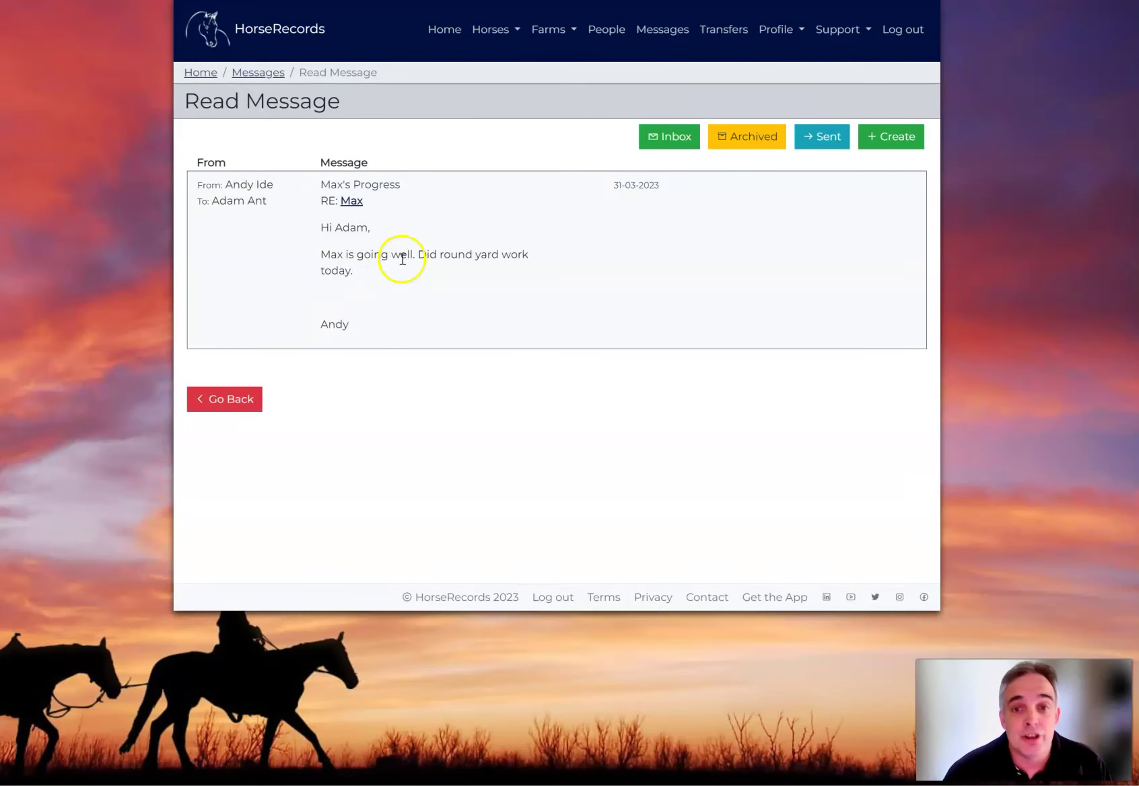
pyautogui.click(351, 201)
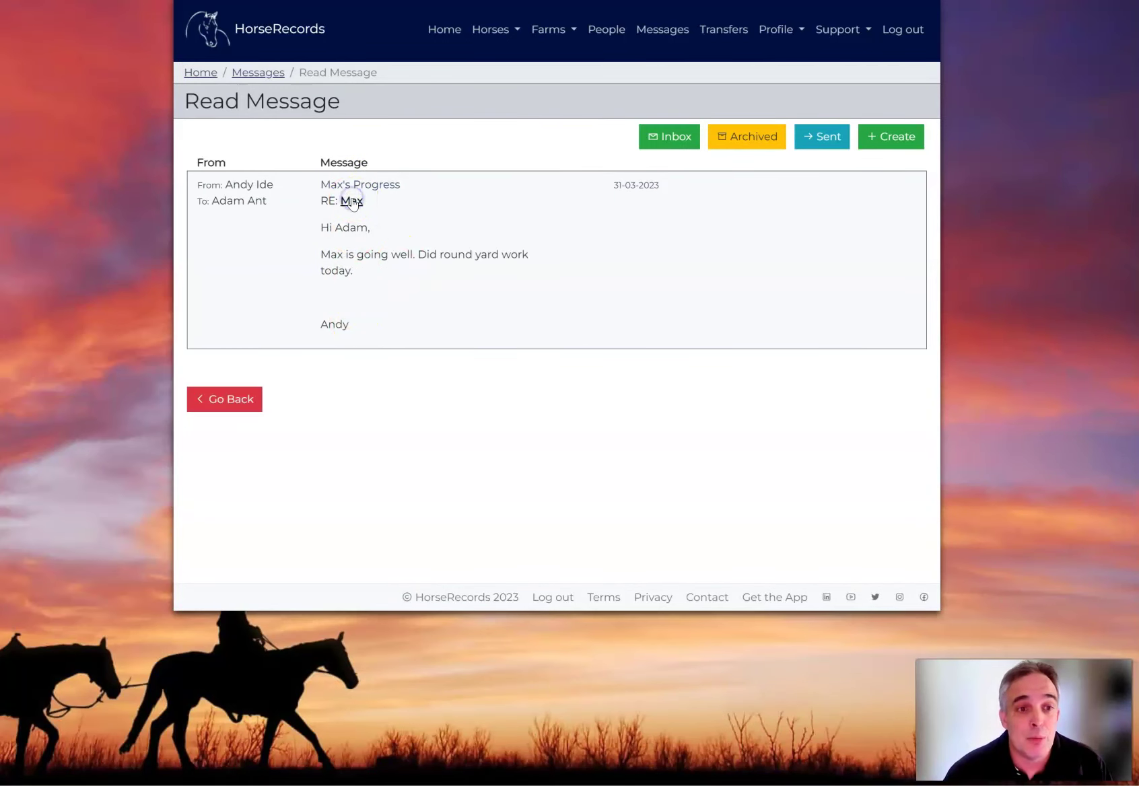
pyautogui.scroll(-7, 445, 279)
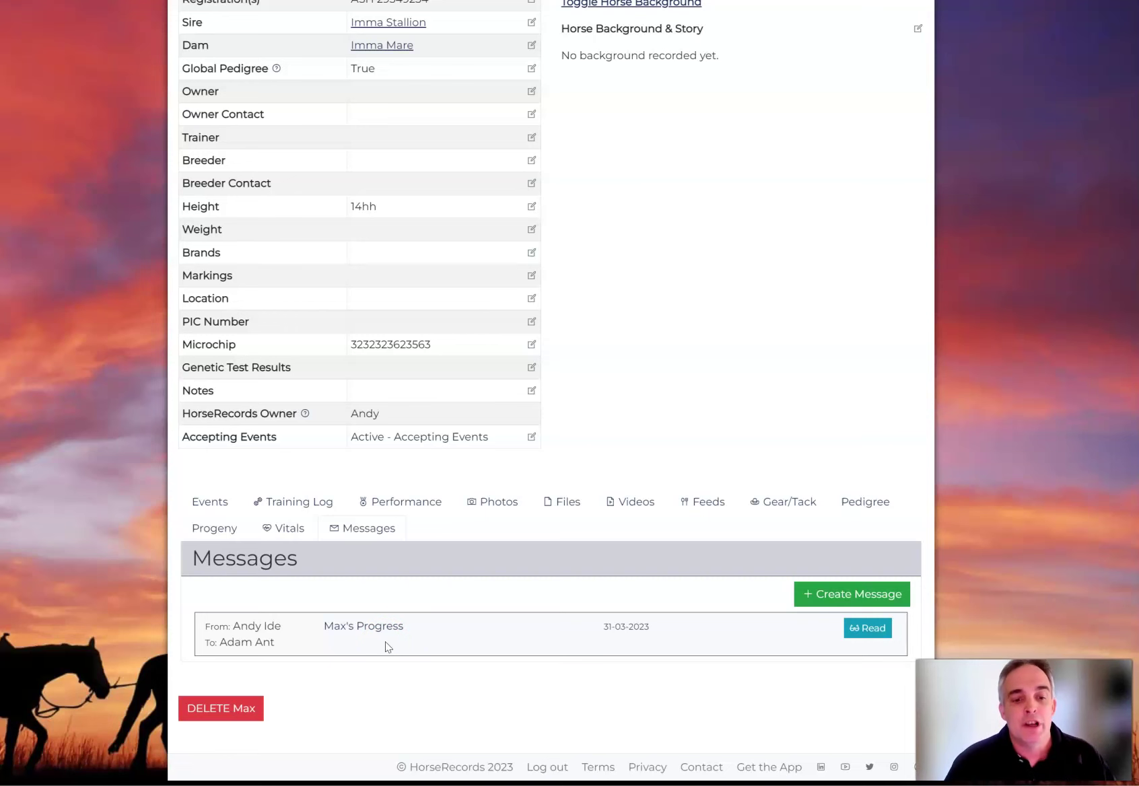
pyautogui.scroll(6, 388, 647)
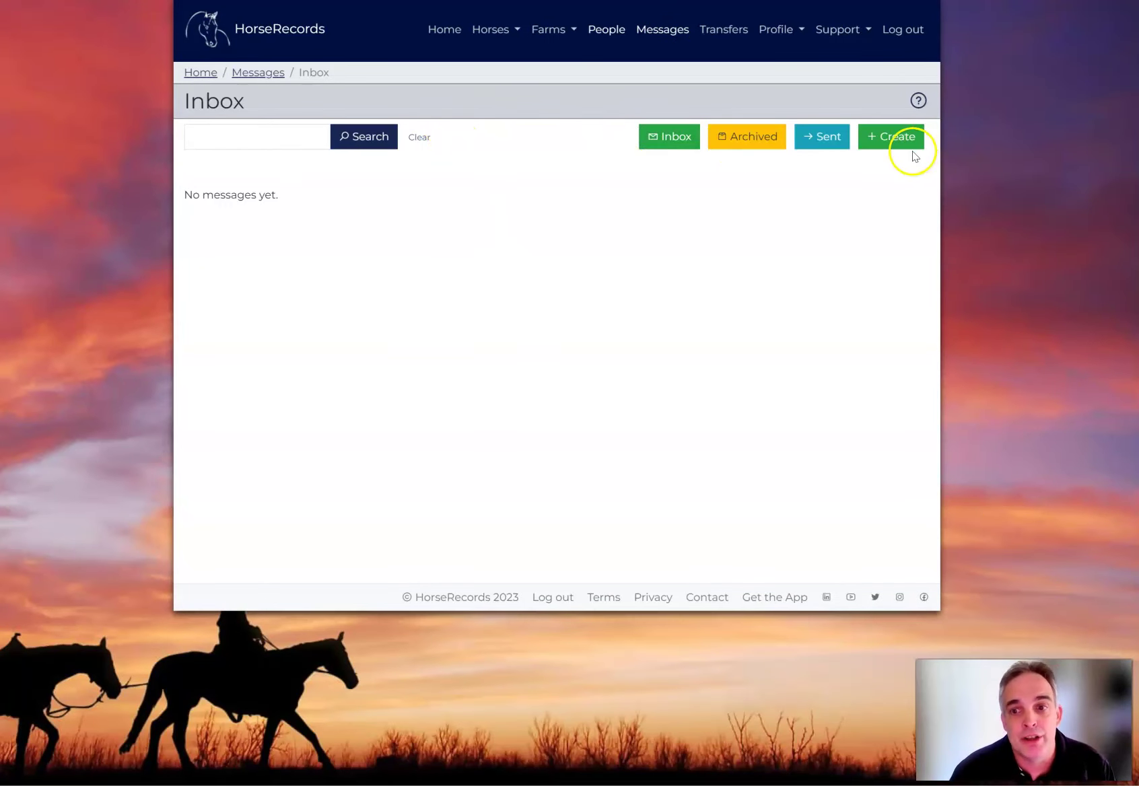
# Step: Start a new message to the second listed contact, linked to the horse Max
pyautogui.click(896, 139)
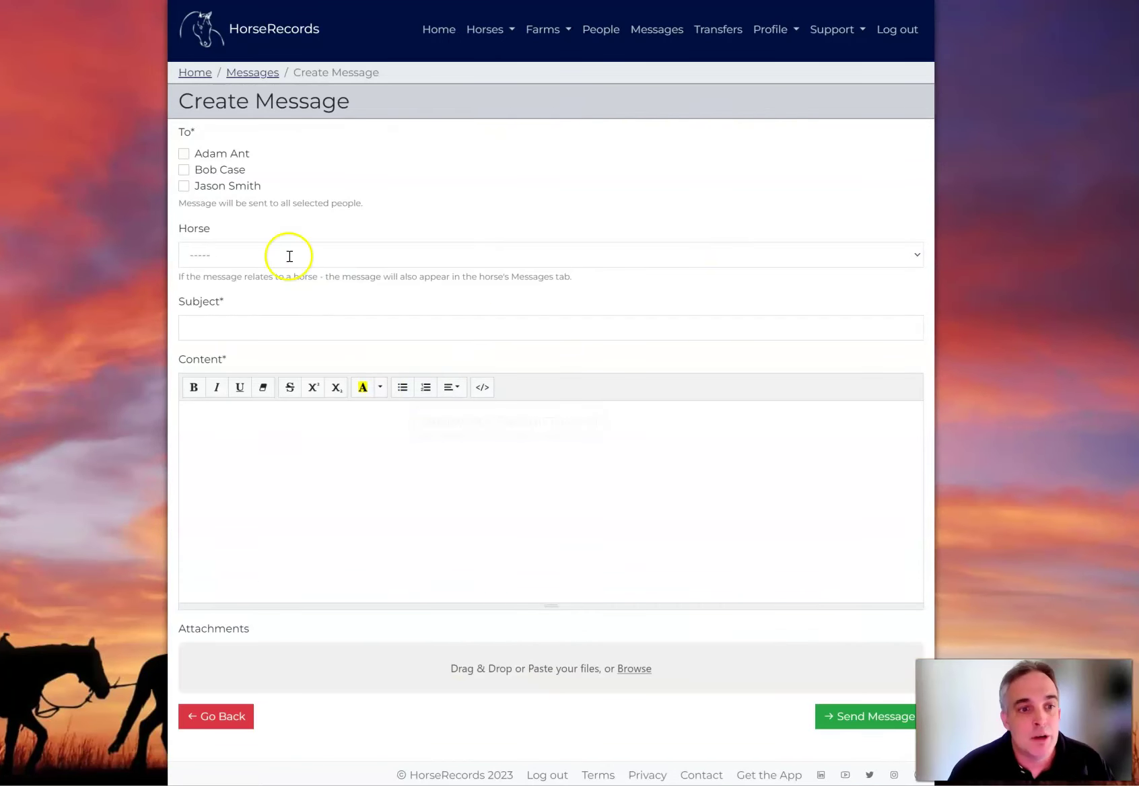
pyautogui.click(224, 170)
pyautogui.click(241, 326)
pyautogui.click(213, 255)
pyautogui.click(243, 409)
# Step: Enter subject 'Glamour' and body 'We got this great photo of max today'
pyautogui.click(234, 337)
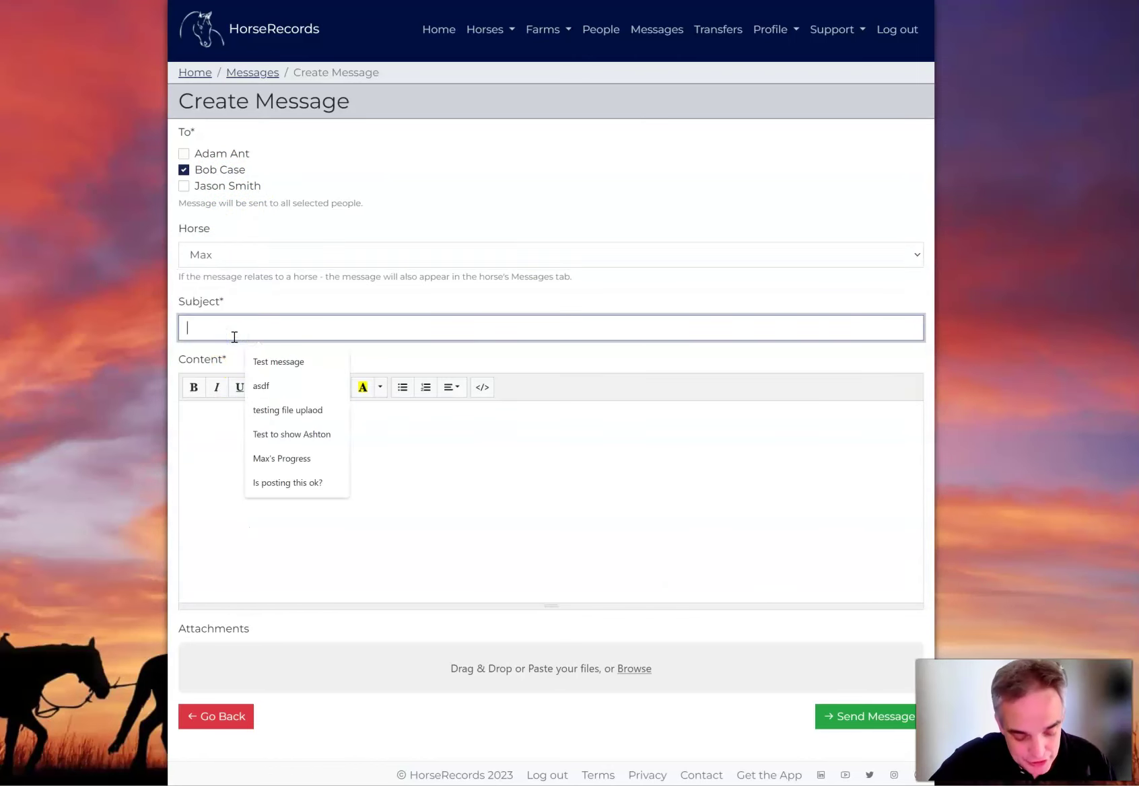
pyautogui.write('Glamour')
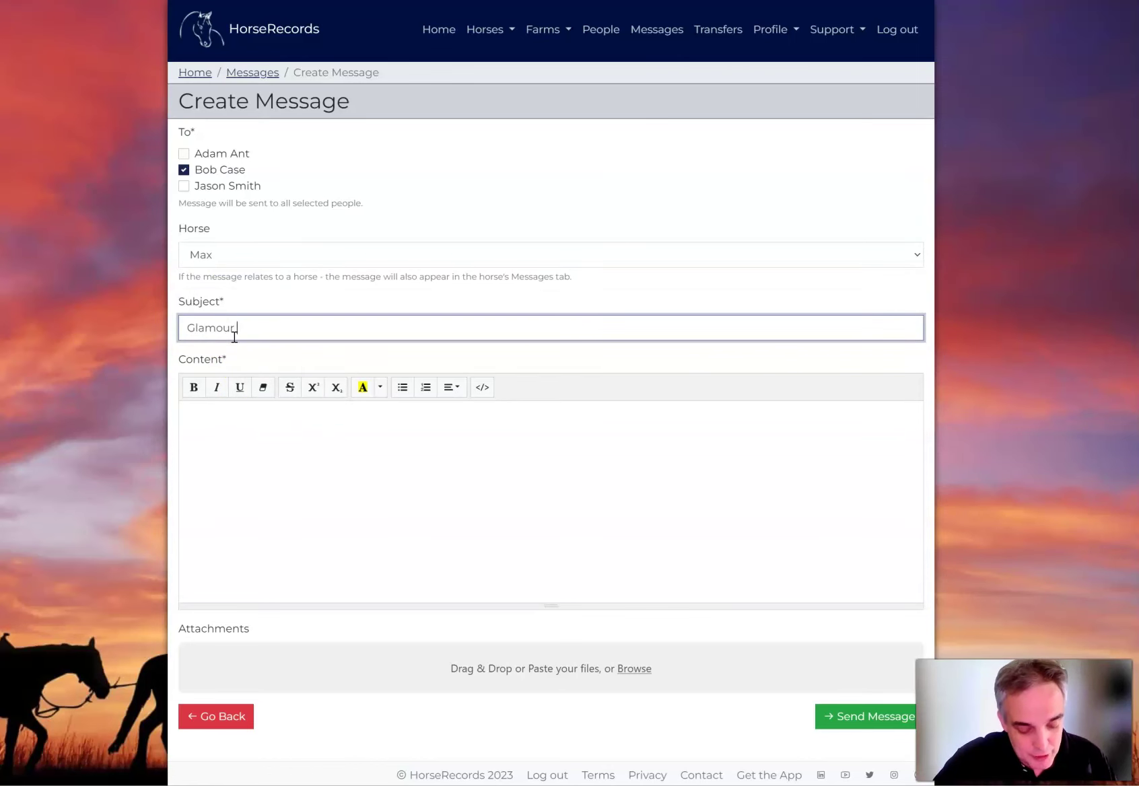
pyautogui.press('Return')
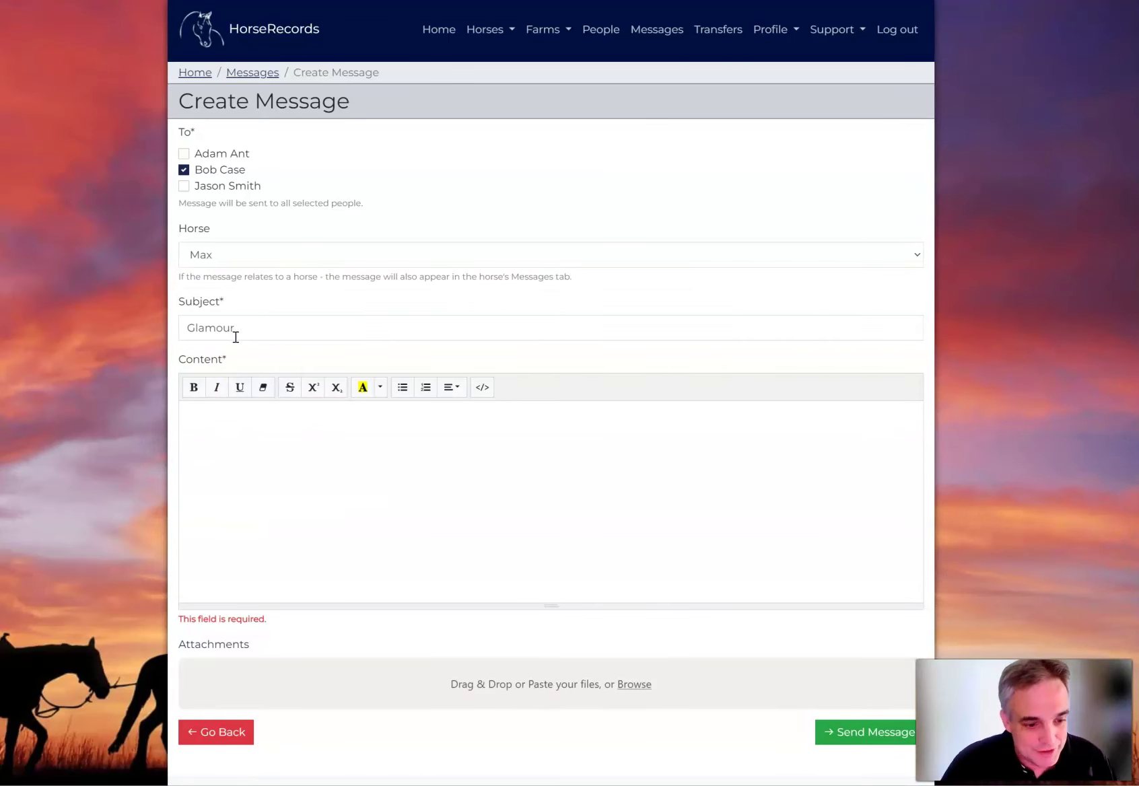
pyautogui.click(282, 502)
pyautogui.write('We got this gr')
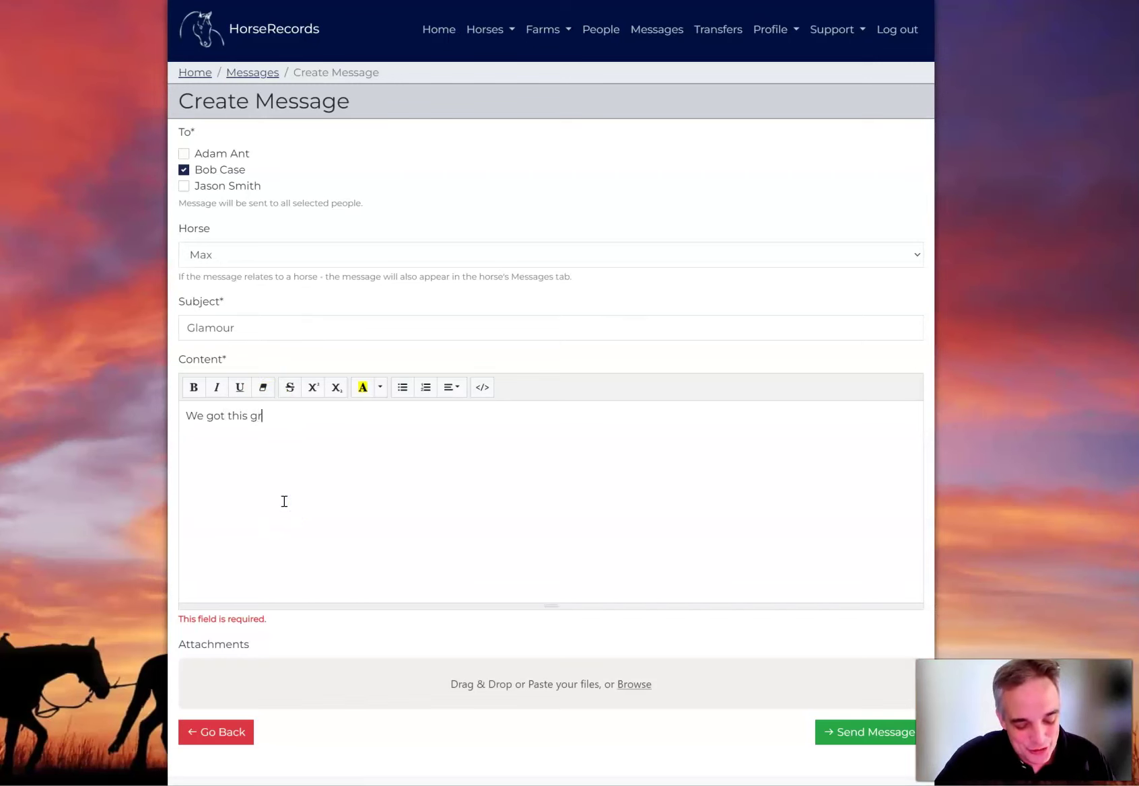
pyautogui.write('eat photo of ma')
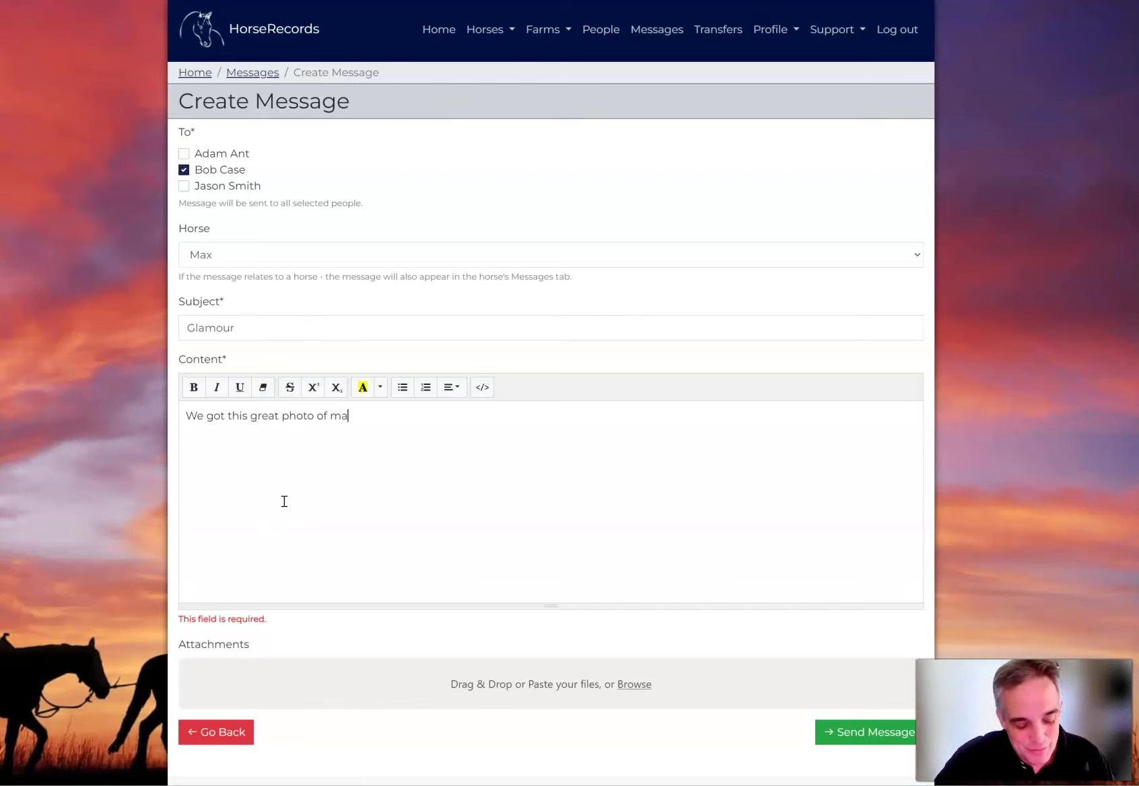
pyautogui.write('x today!')
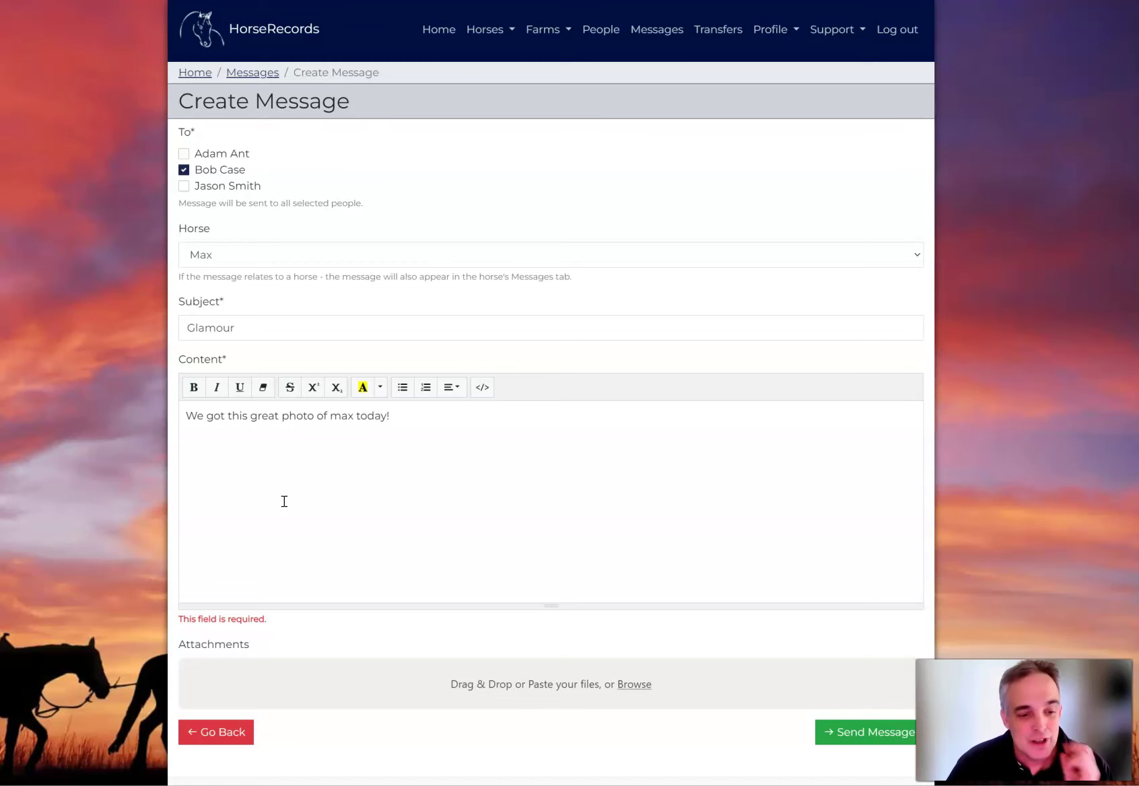
# Step: Attach gracie_and_ashton.jpg to the Glamour message and let it upload
pyautogui.click(643, 687)
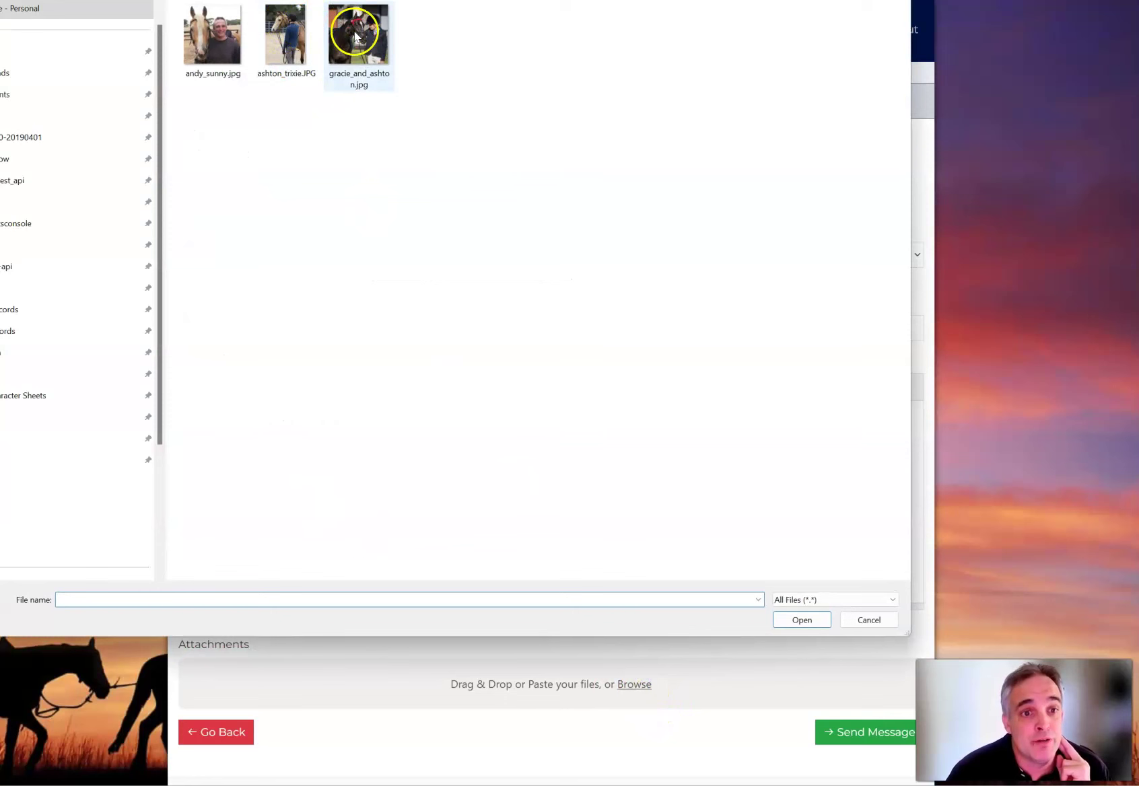
pyautogui.doubleClick(349, 42)
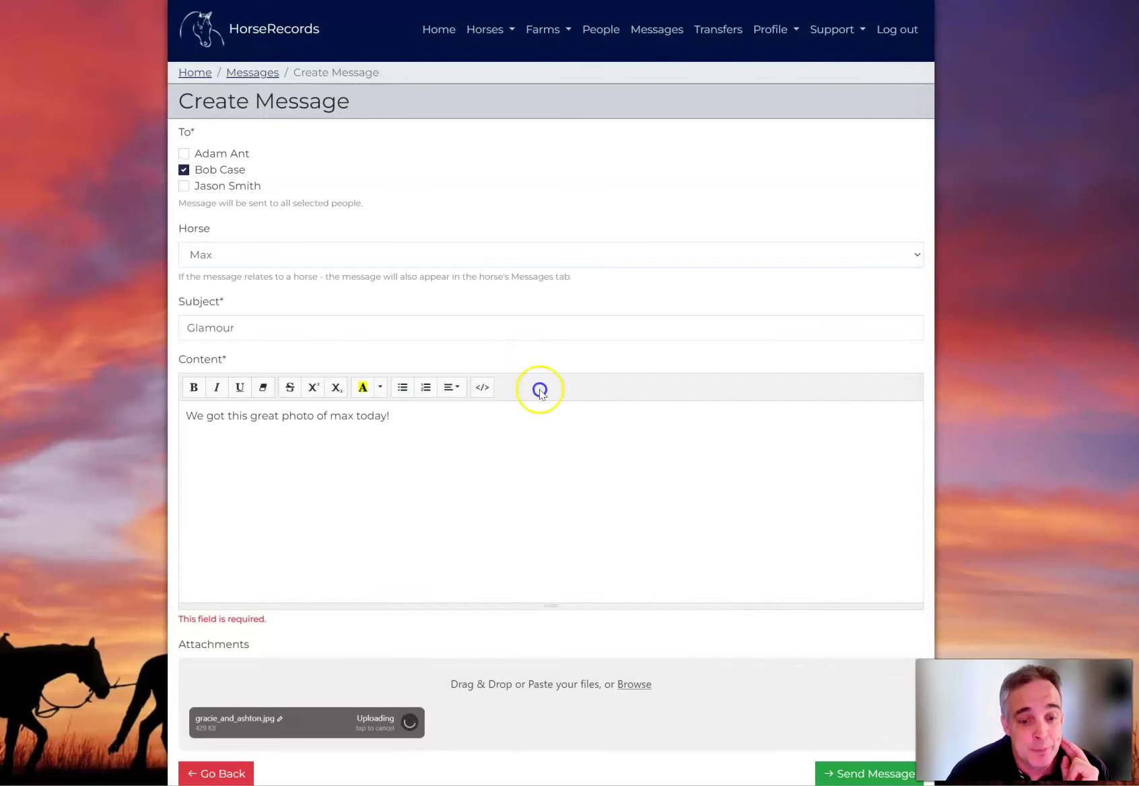
pyautogui.scroll(-3, 575, 475)
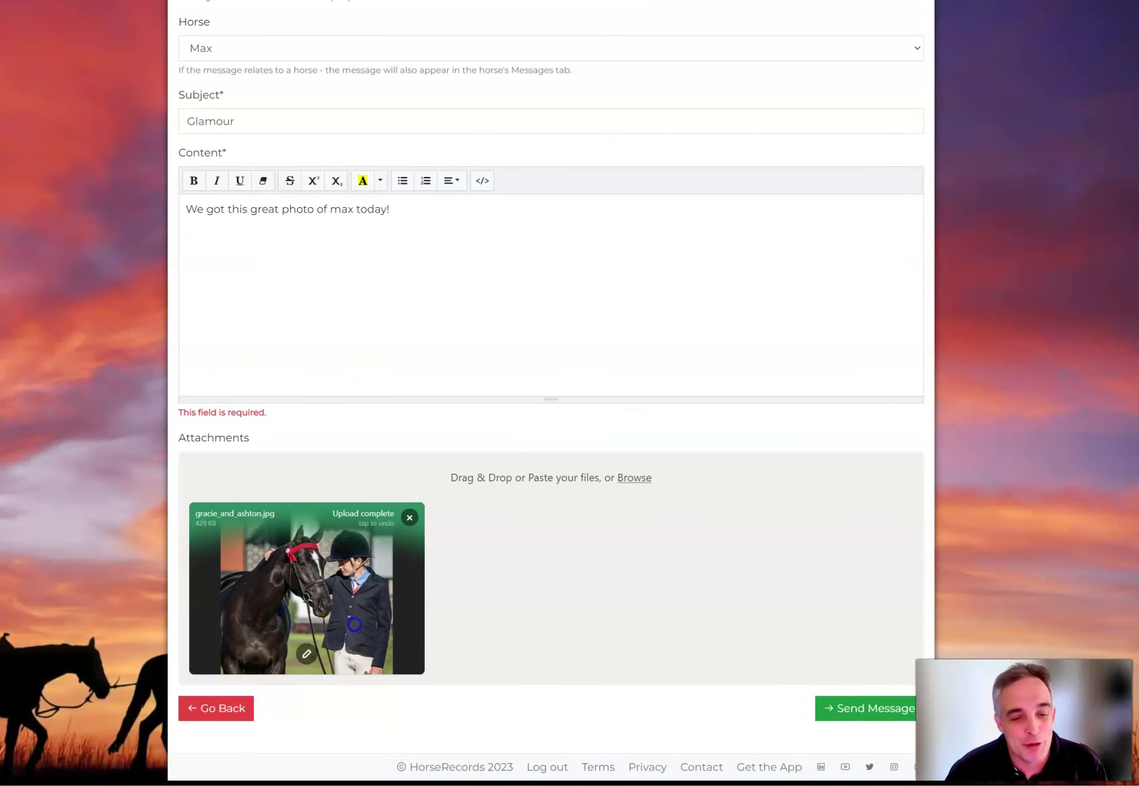
# Step: Crop the top and bottom off the attached photo, then undo a trial face pixelation
pyautogui.click(306, 657)
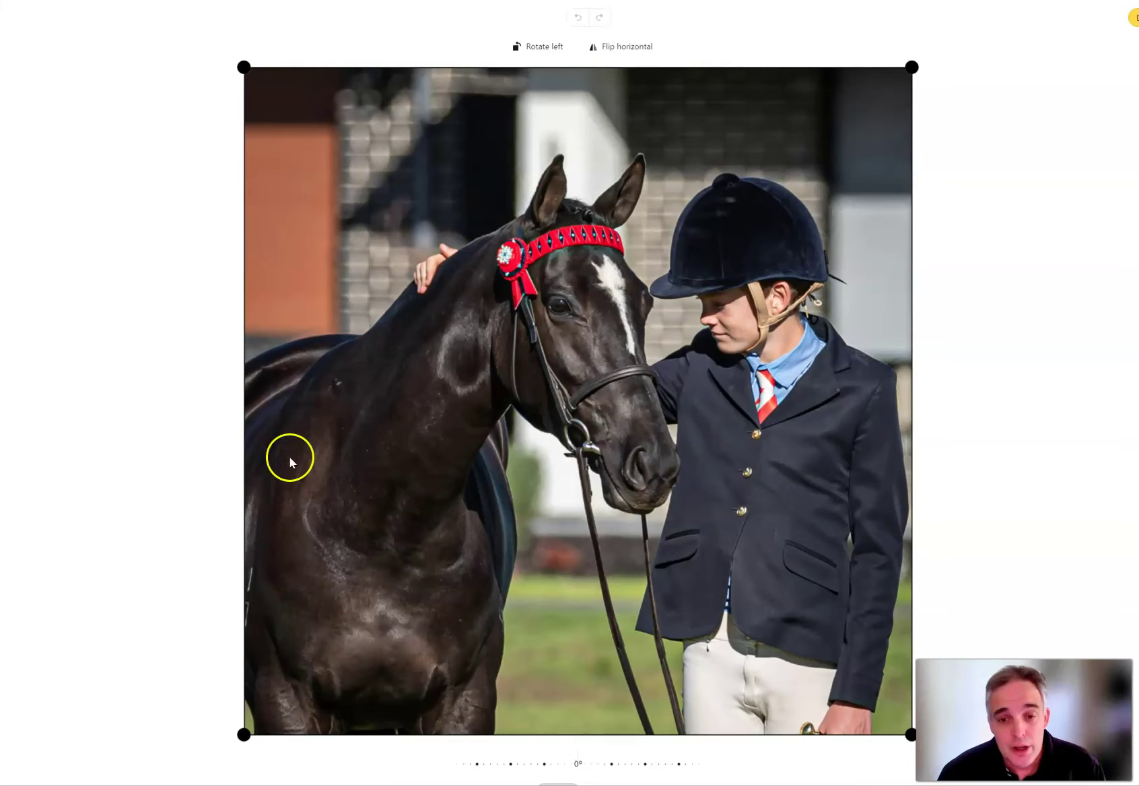
pyautogui.moveTo(242, 735); pyautogui.dragTo(242, 603)
pyautogui.moveTo(253, 66); pyautogui.dragTo(235, 118)
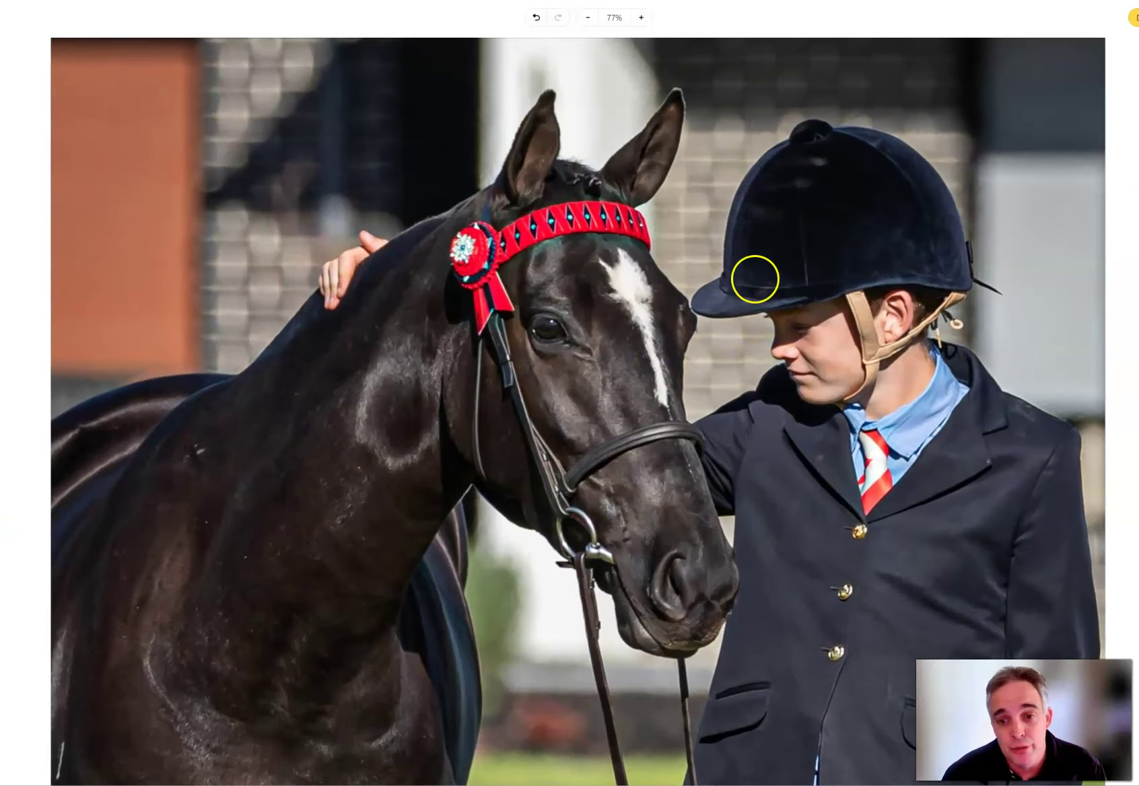
pyautogui.moveTo(753, 276); pyautogui.dragTo(951, 425)
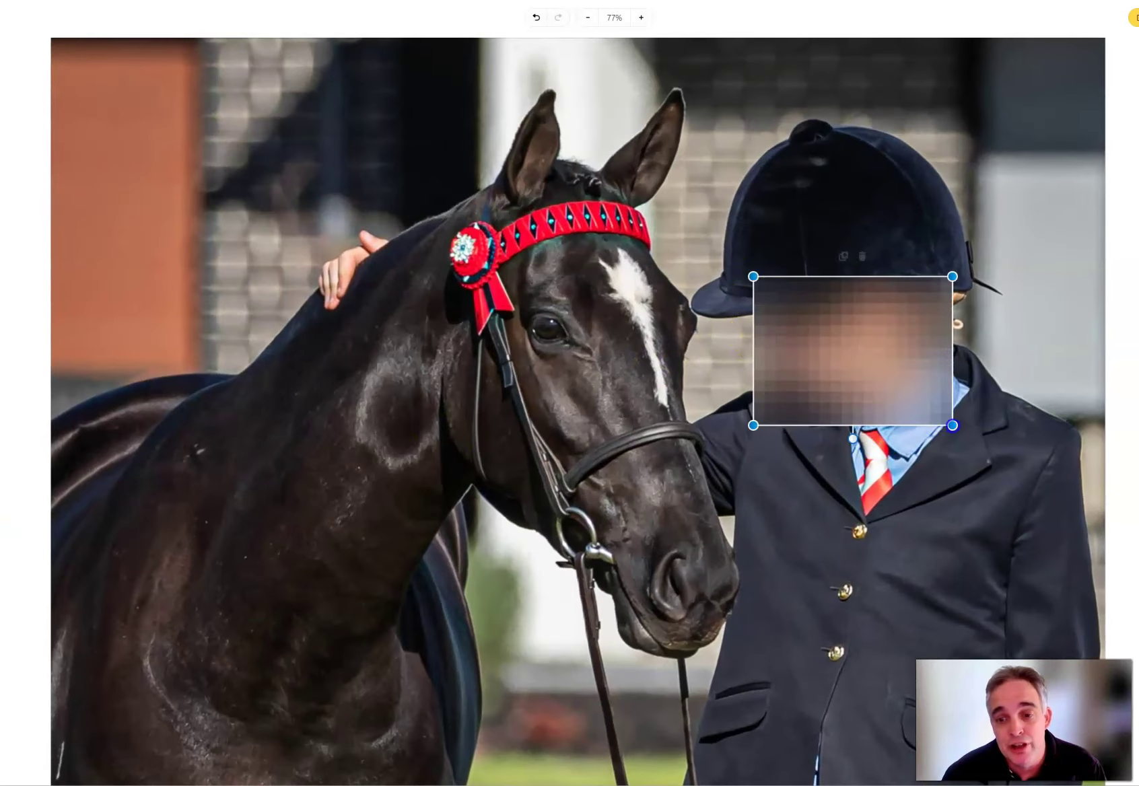
pyautogui.click(535, 17)
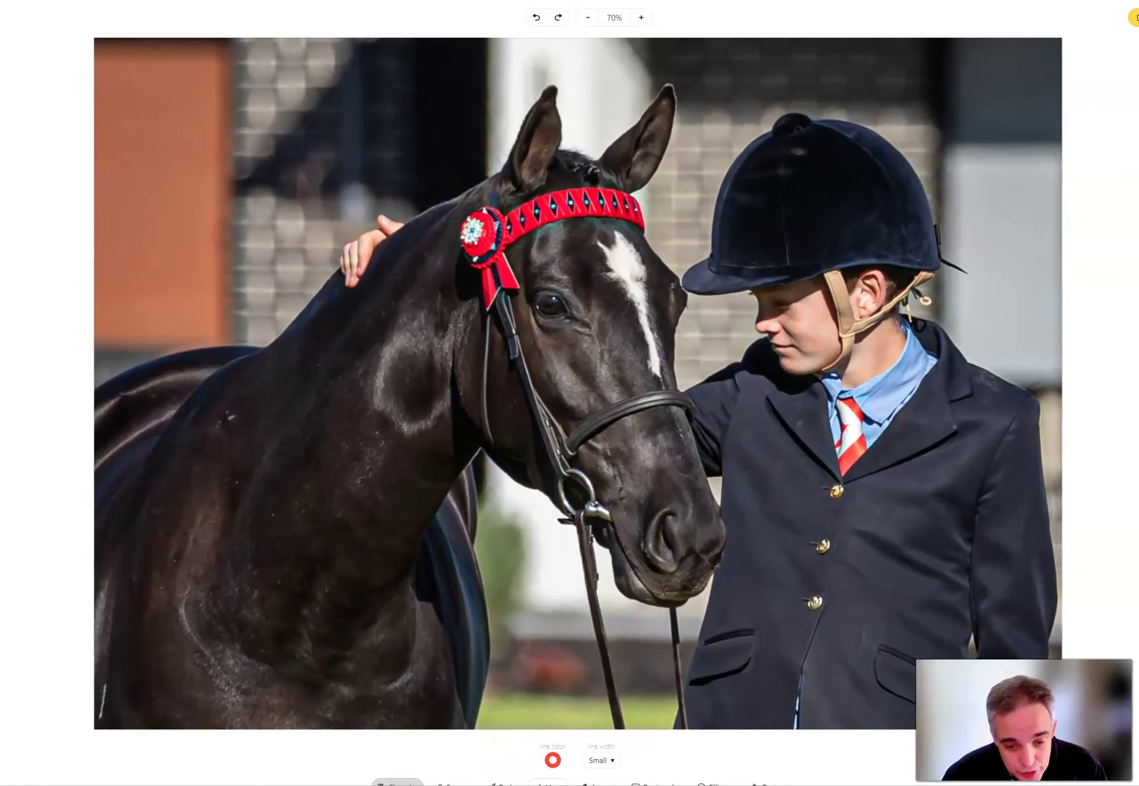
# Step: Draw three red lines and a red rectangle, undo them all, and save the cropped photo
pyautogui.click(548, 782)
pyautogui.moveTo(314, 239)
pyautogui.mouseDown()
pyautogui.moveTo(496, 529)
pyautogui.moveTo(633, 610)
pyautogui.mouseUp()
pyautogui.moveTo(714, 380); pyautogui.dragTo(546, 476)
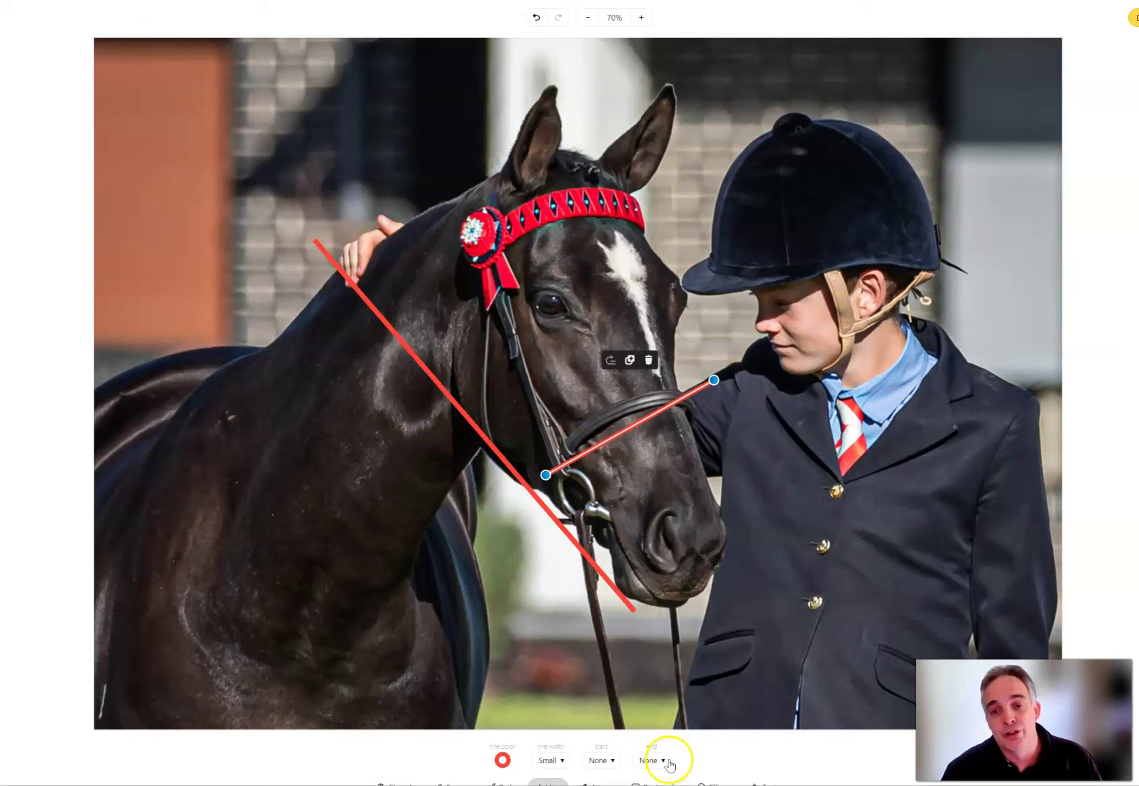
pyautogui.moveTo(740, 96); pyautogui.dragTo(1063, 384)
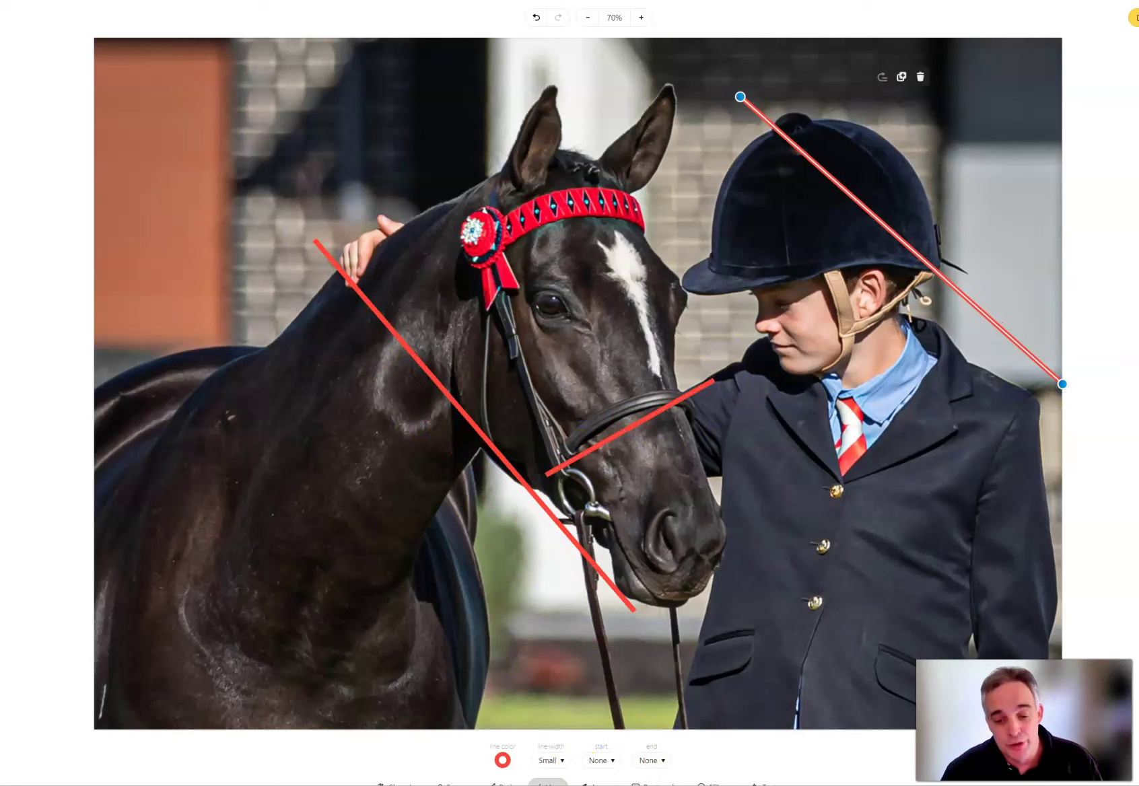
pyautogui.press('r')
pyautogui.moveTo(622, 162); pyautogui.dragTo(902, 383)
pyautogui.hotkey('ctrl', 'z')
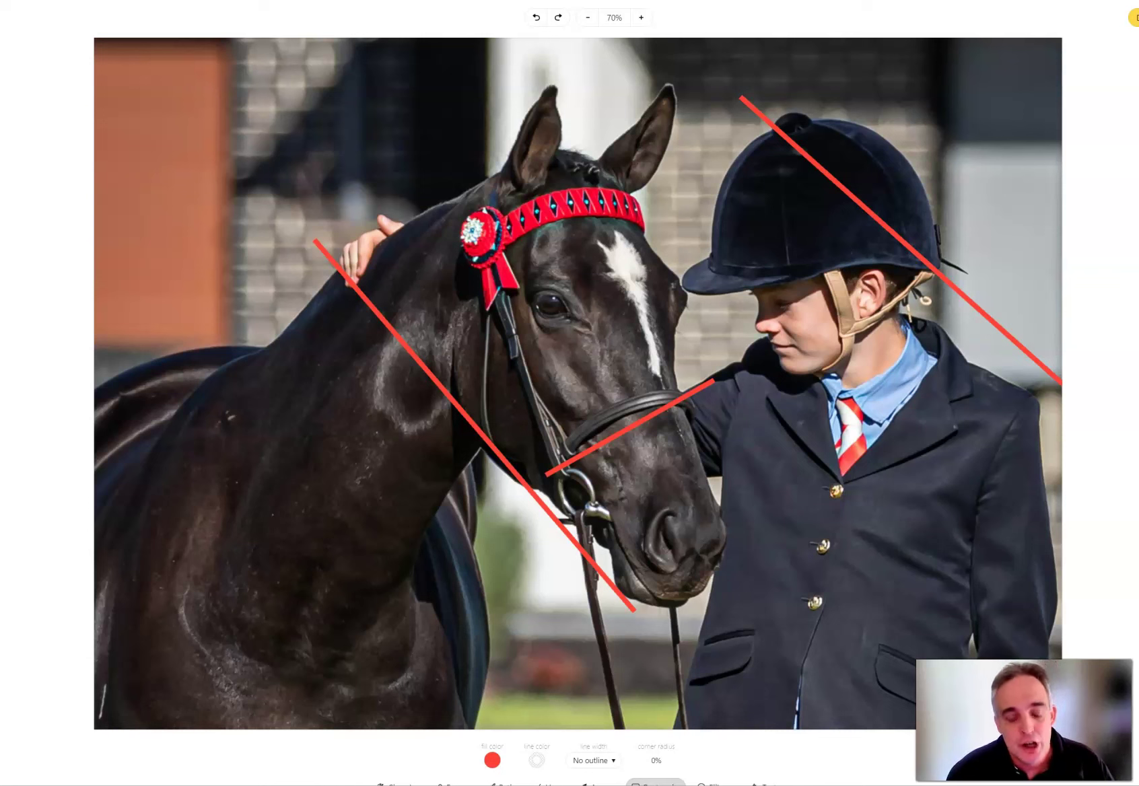
pyautogui.hotkey('ctrl', 'z')
pyautogui.hotkey('ctrl', 'z')
pyautogui.hotkey('ctrl', 'z')
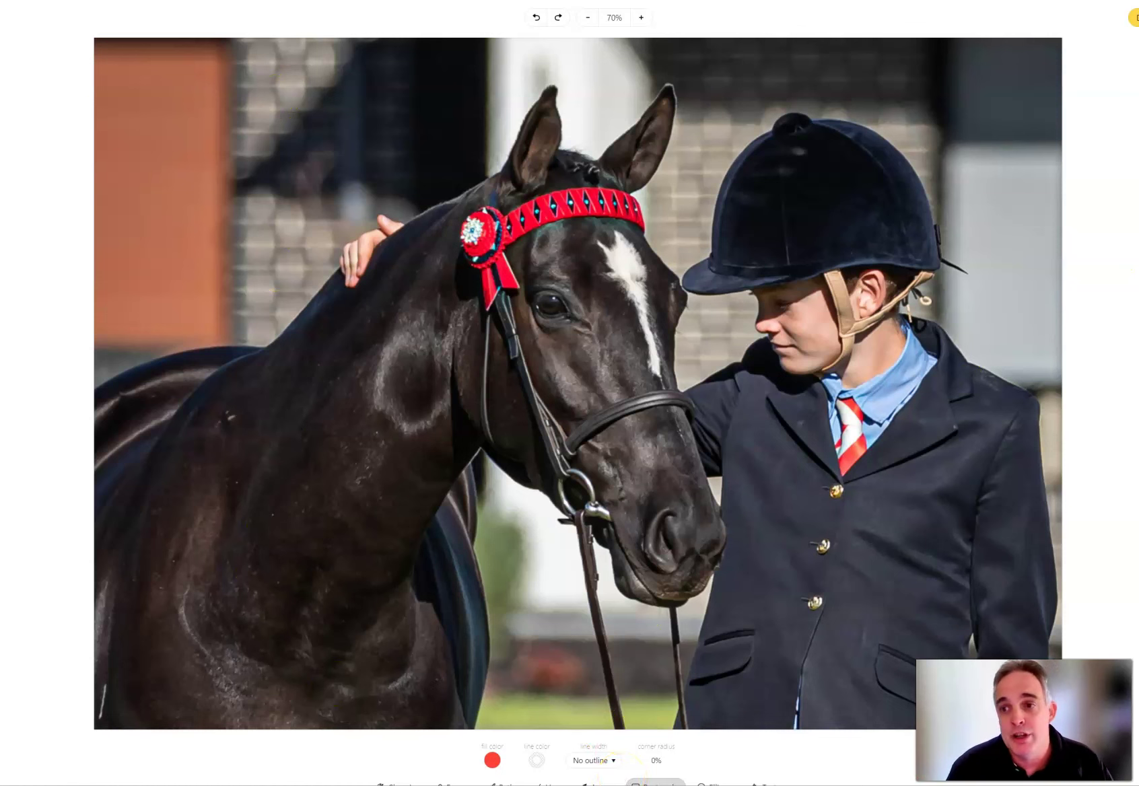
pyautogui.click(988, 147)
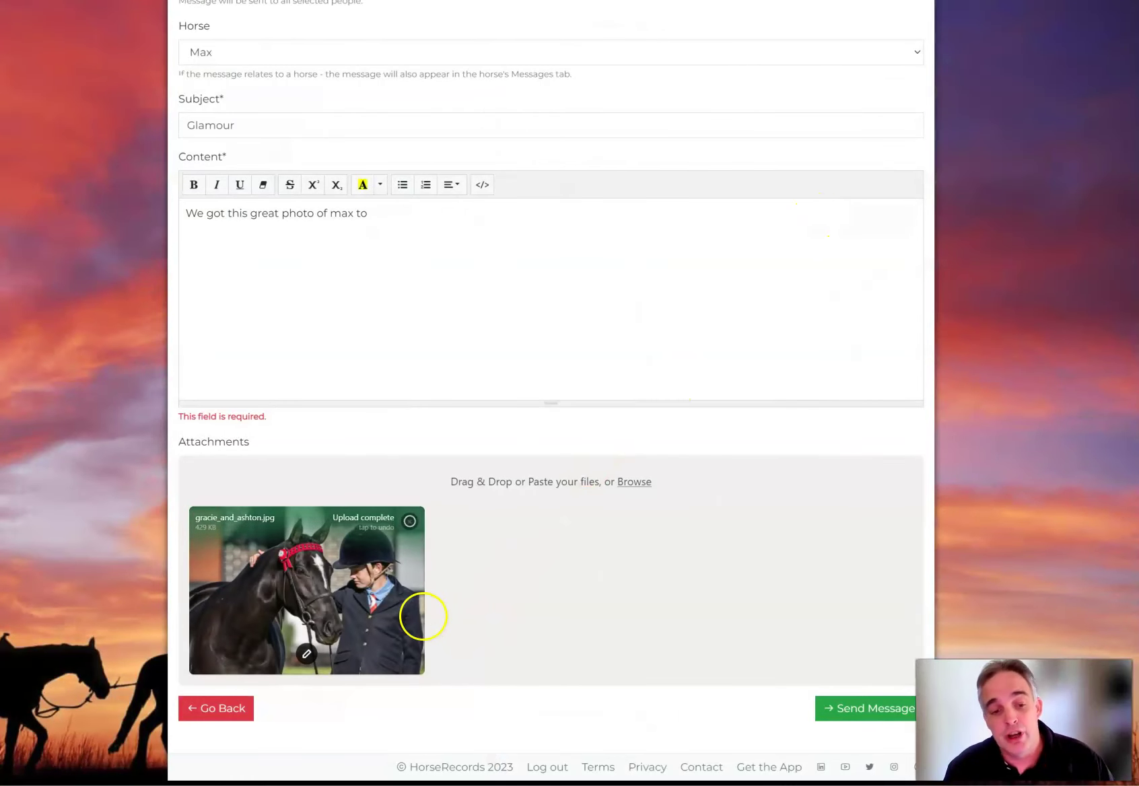
# Step: Send the Glamour message and open it from the Sent Messages list
pyautogui.click(870, 712)
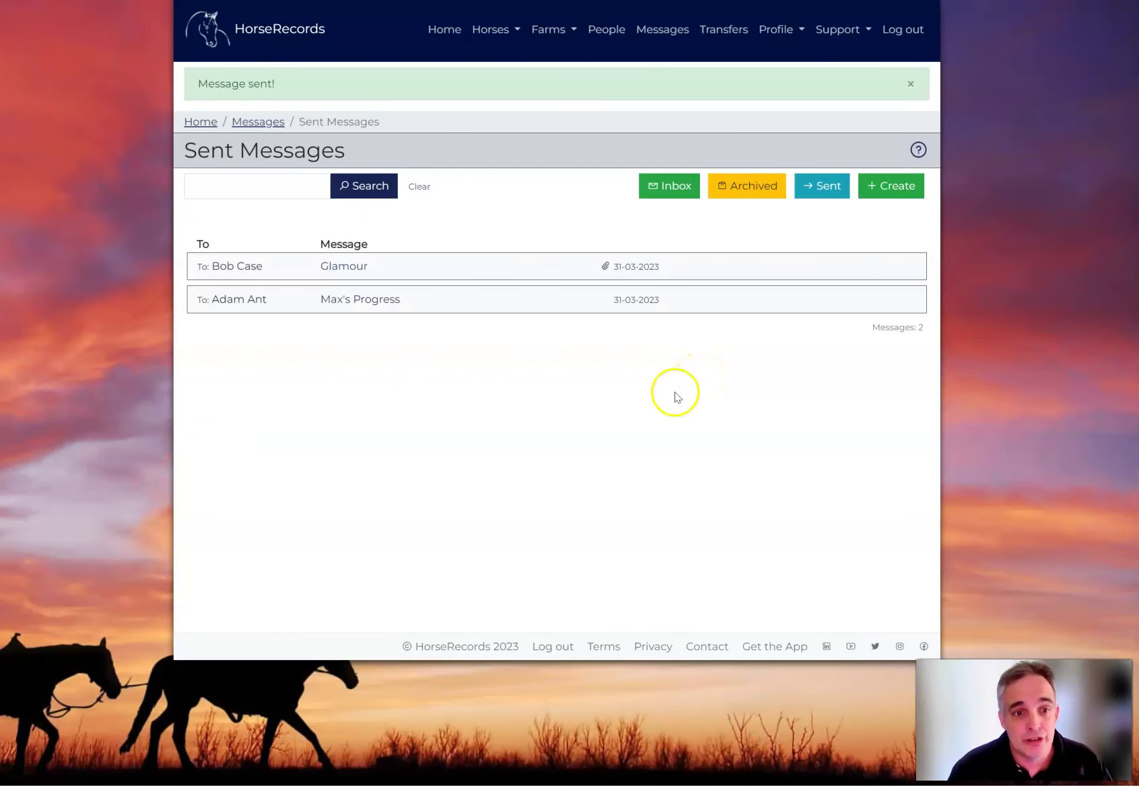
pyautogui.click(354, 273)
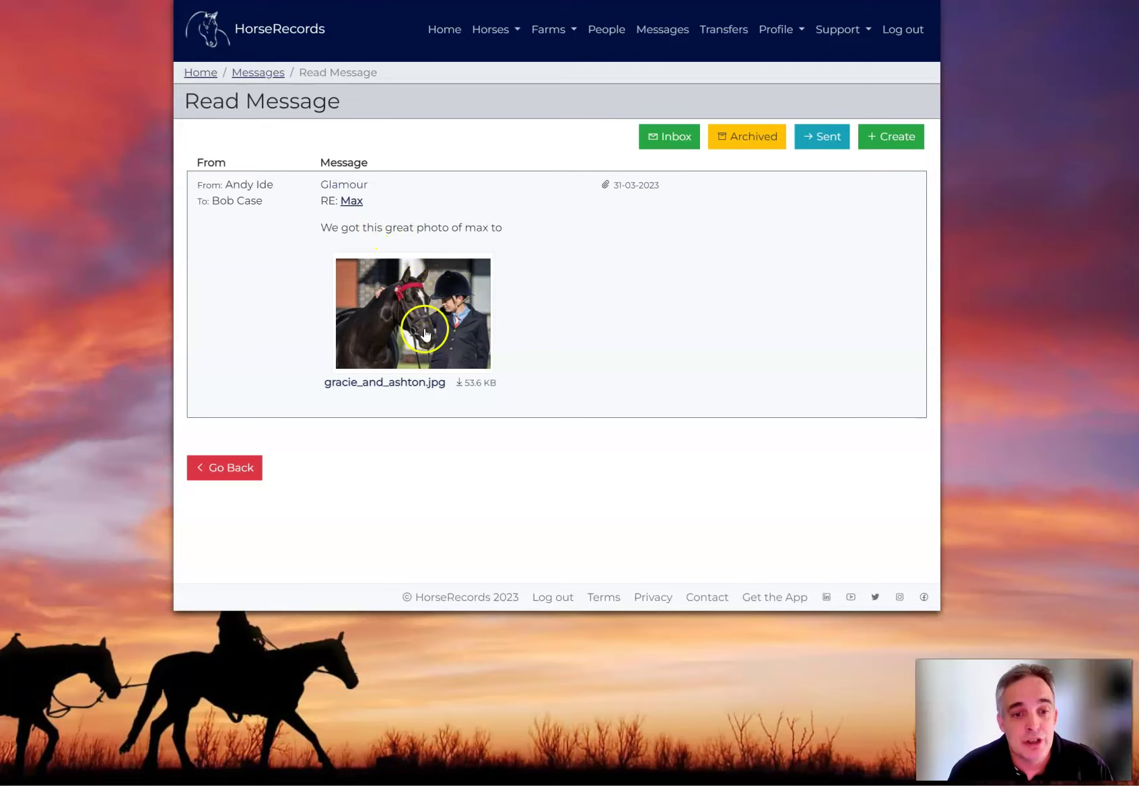
# Step: Enlarge the Glamour message's attached photo, close it, and go back to Sent Messages
pyautogui.click(424, 329)
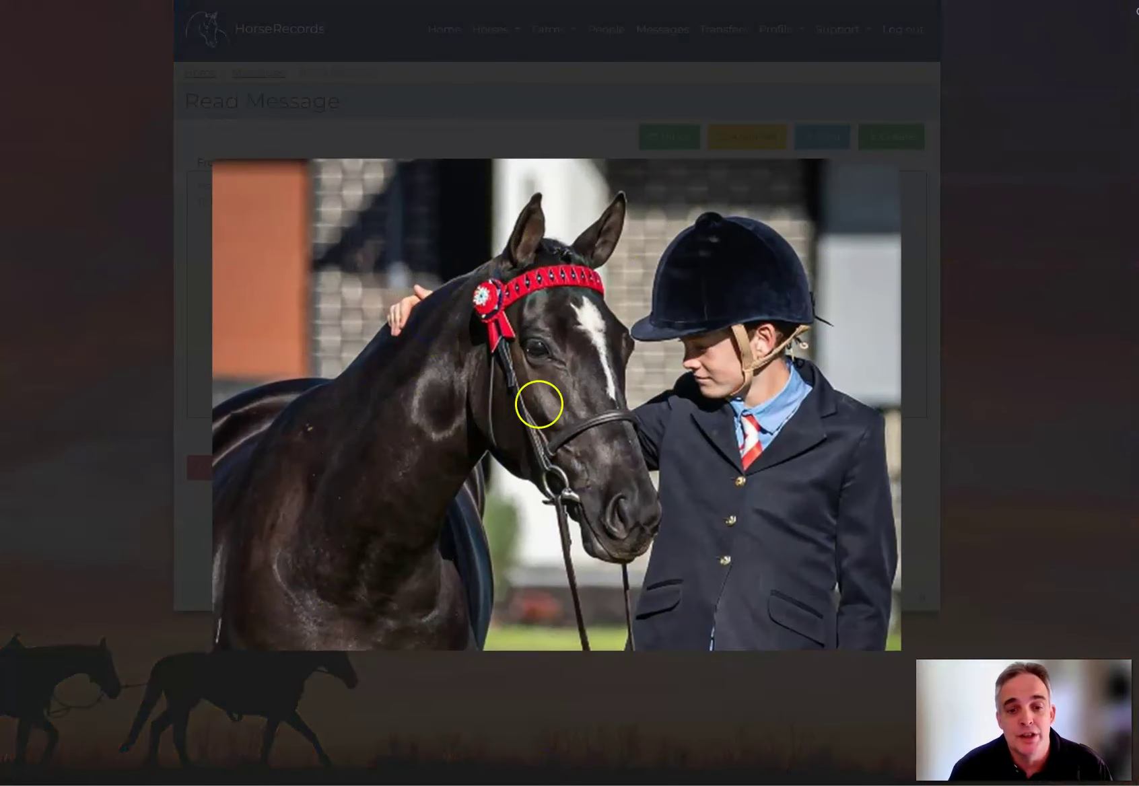
pyautogui.click(60, 317)
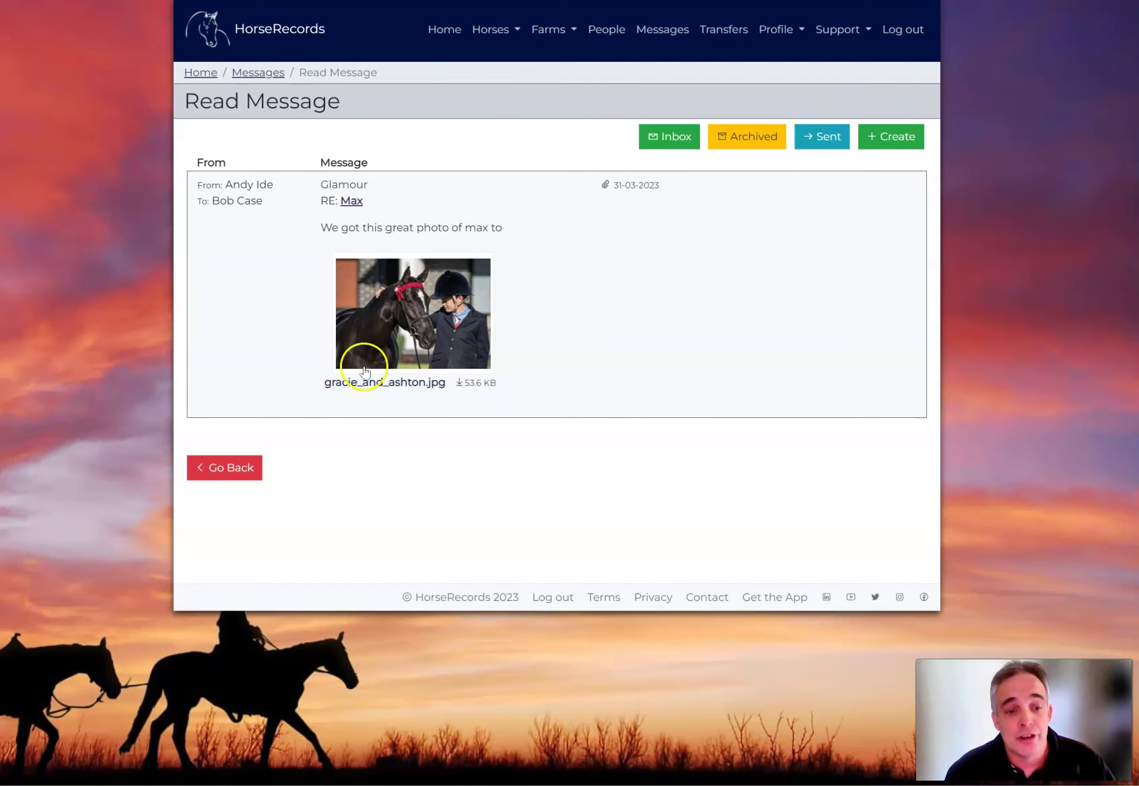
pyautogui.click(257, 466)
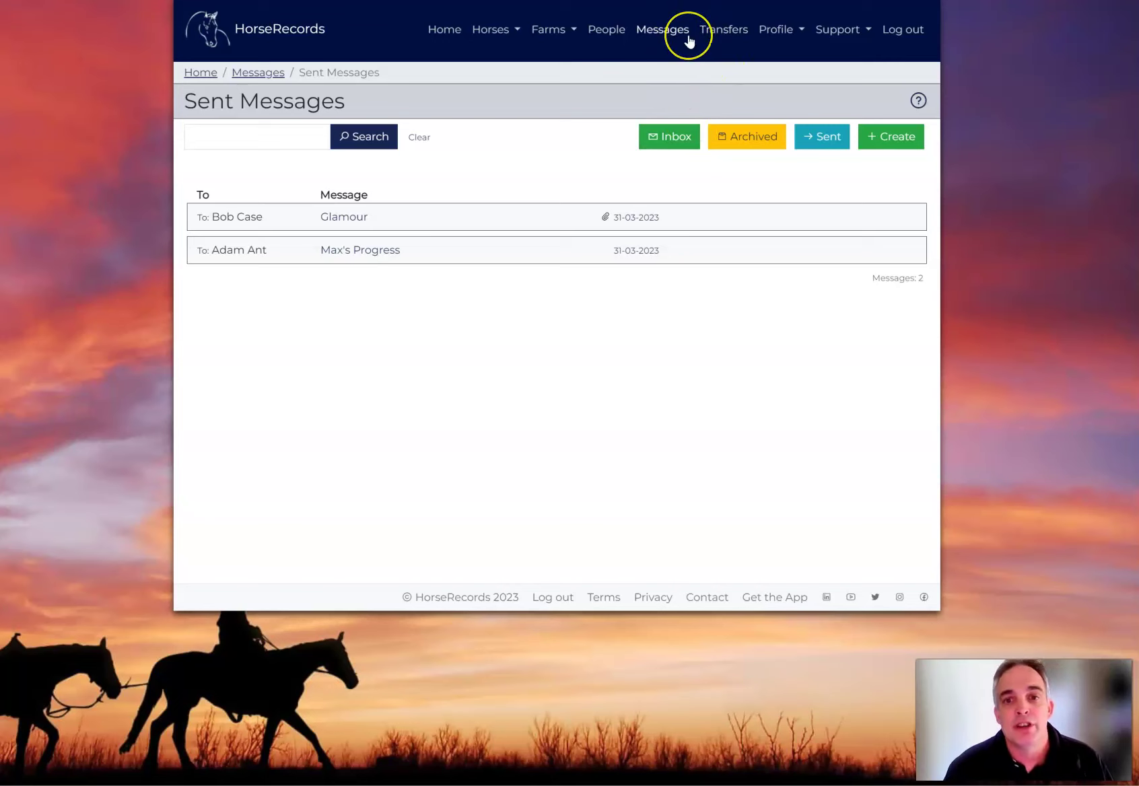
pyautogui.click(591, 158)
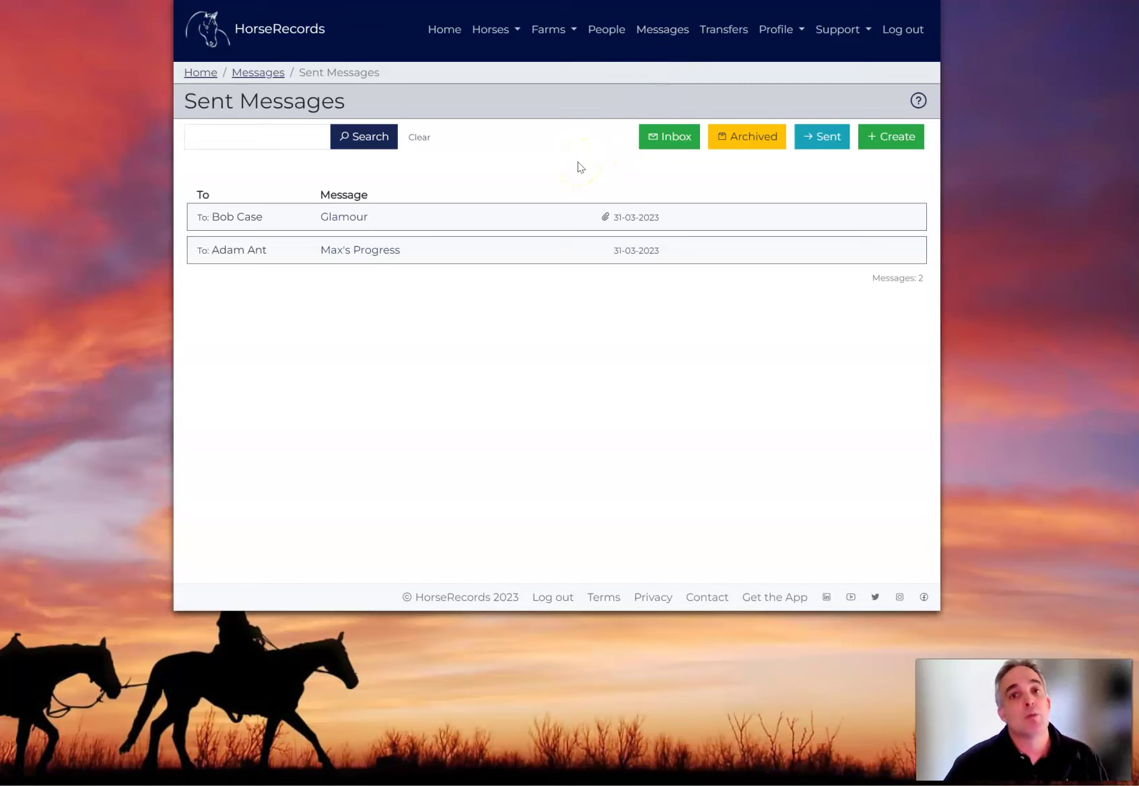